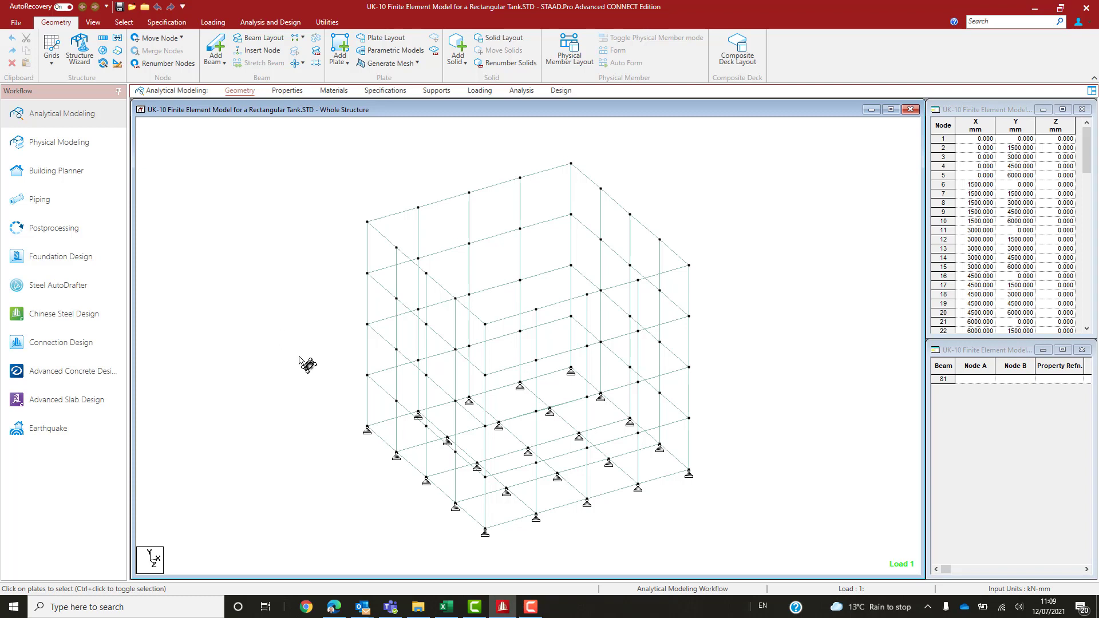
Preview the tank as a 3D rendering, orbiting to look inside, then close it
right_click(299, 357)
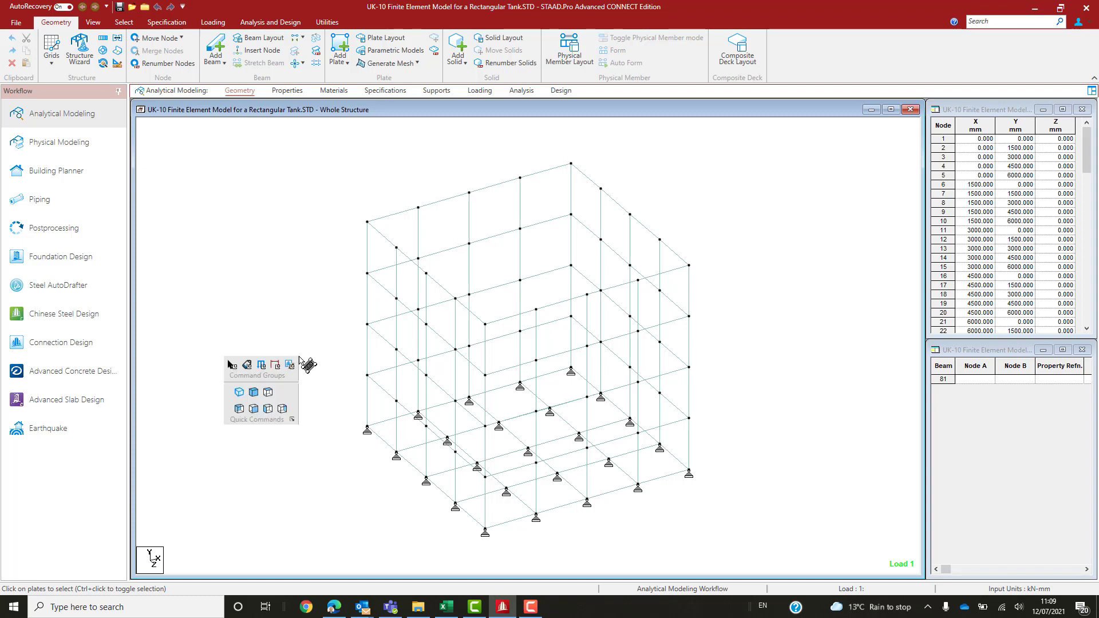
left_click(240, 393)
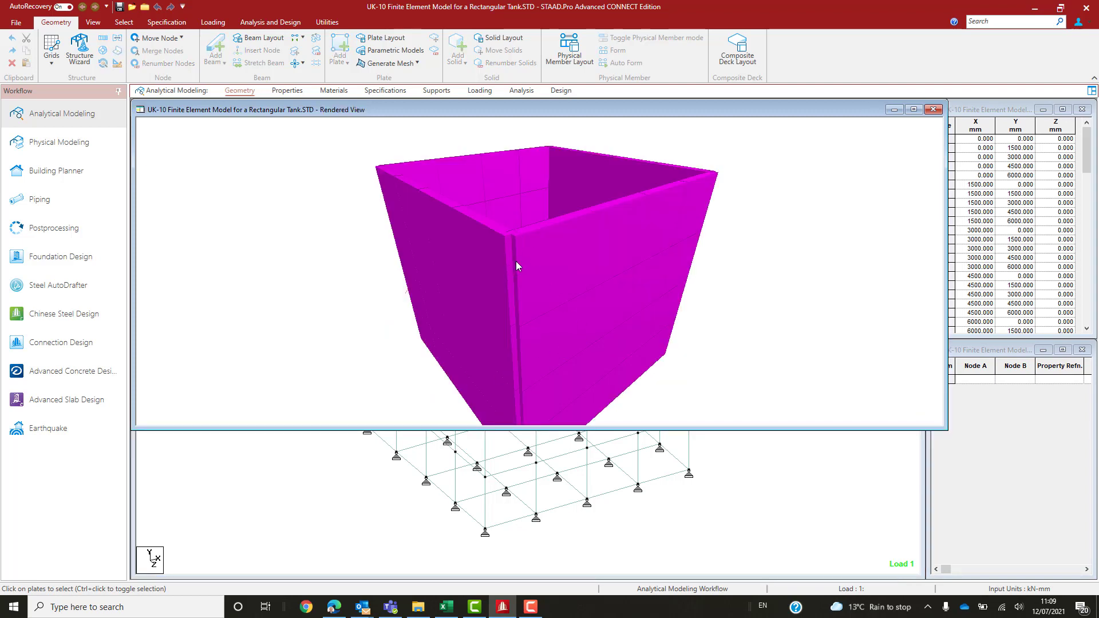
left_click_drag(516, 261, 469, 291)
left_click_drag(462, 347, 452, 222)
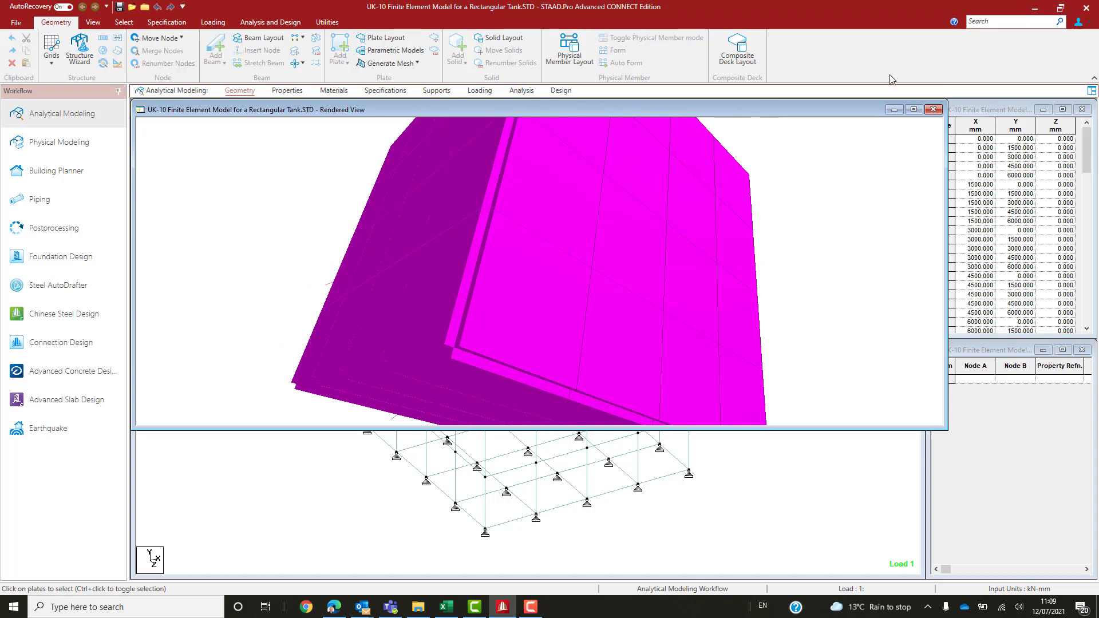
left_click(934, 109)
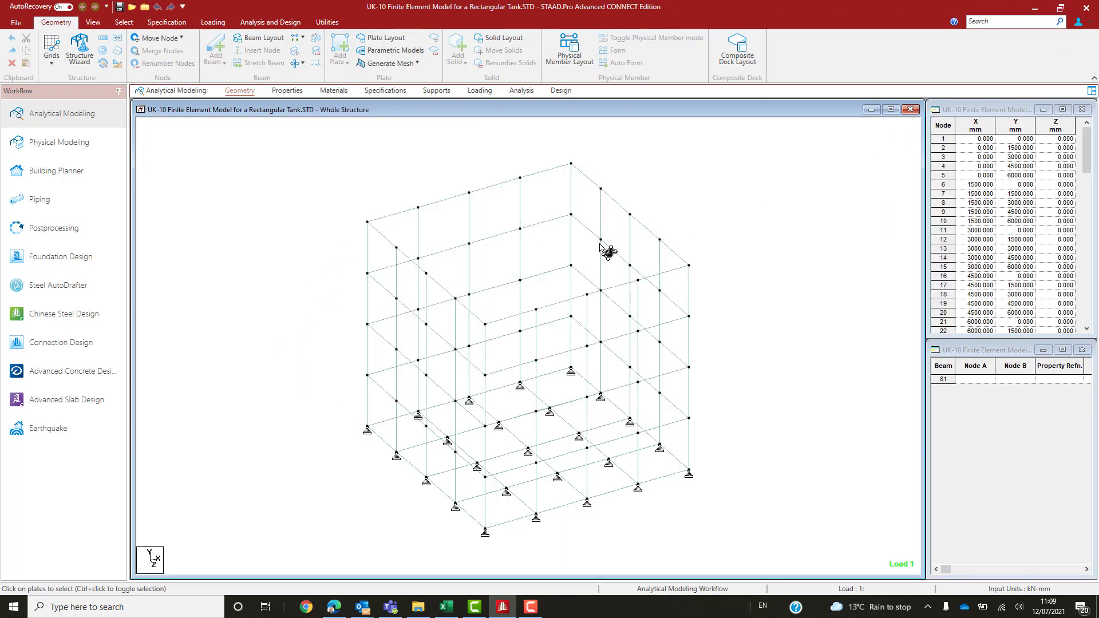
View the tank from the top with the local axes of every plate displayed
right_click(273, 270)
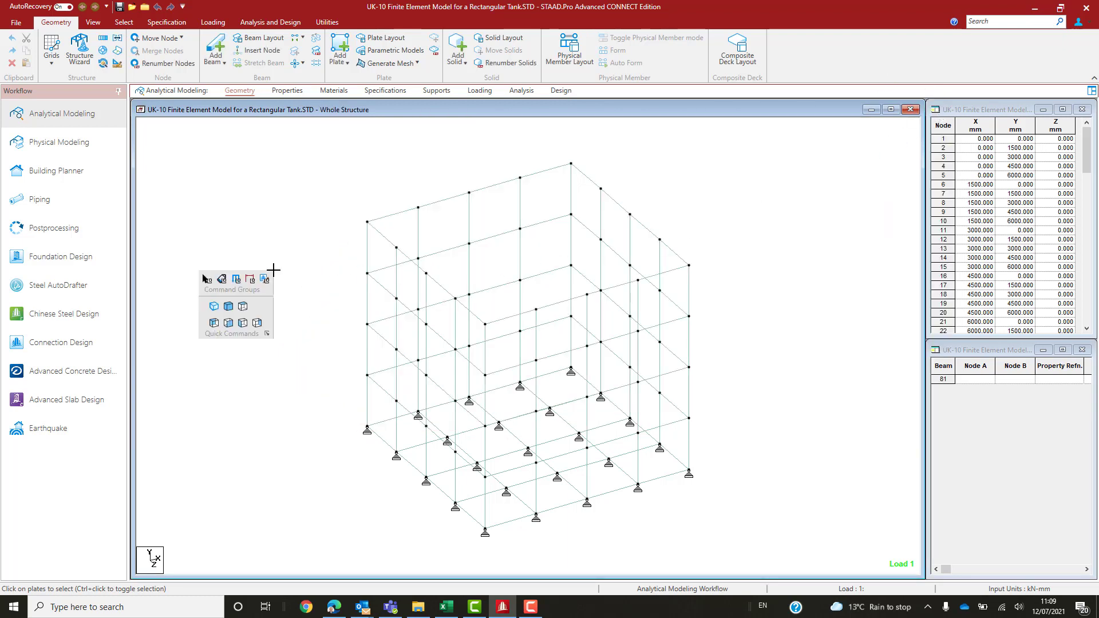
left_click(243, 307)
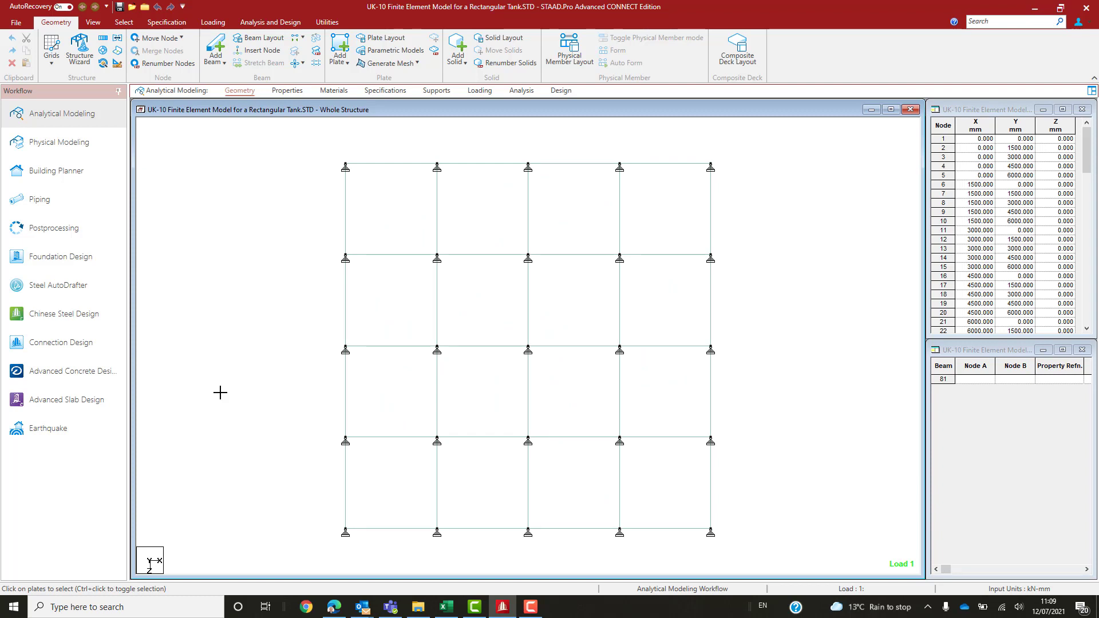
key("shift+o")
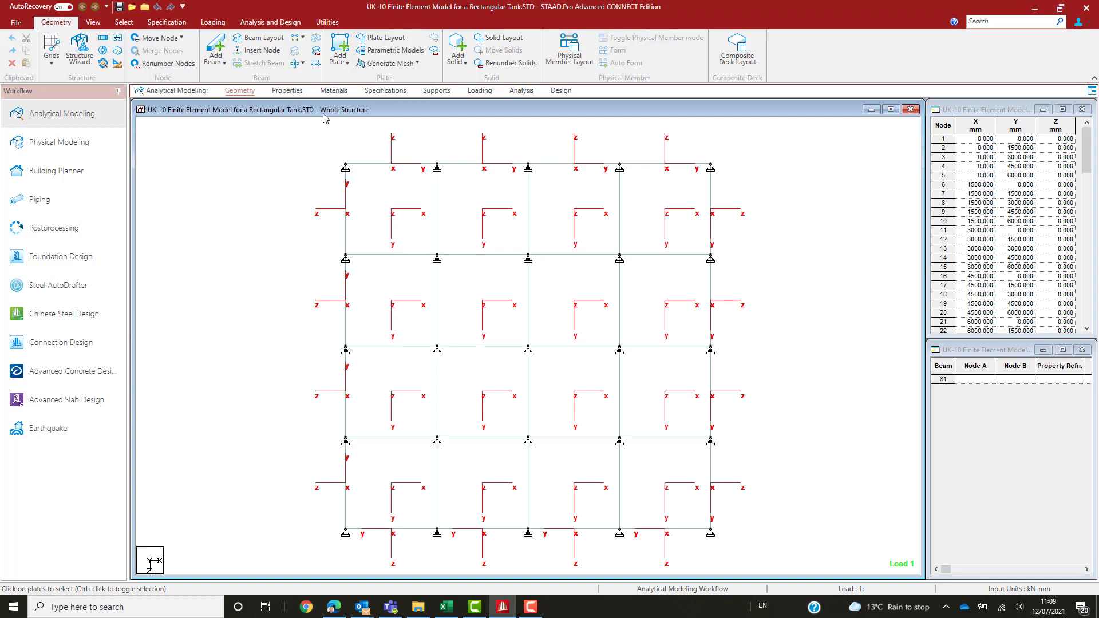
Assign a 100 mm local Z offset to the left and right columns of wall plates
left_click(391, 91)
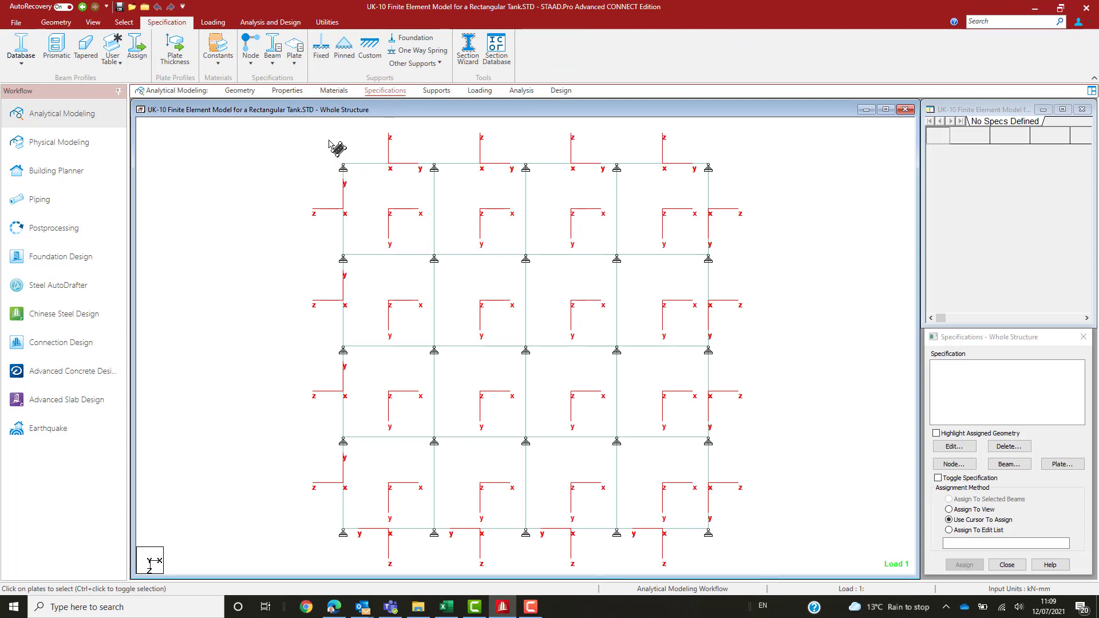
left_click_drag(329, 140, 361, 560)
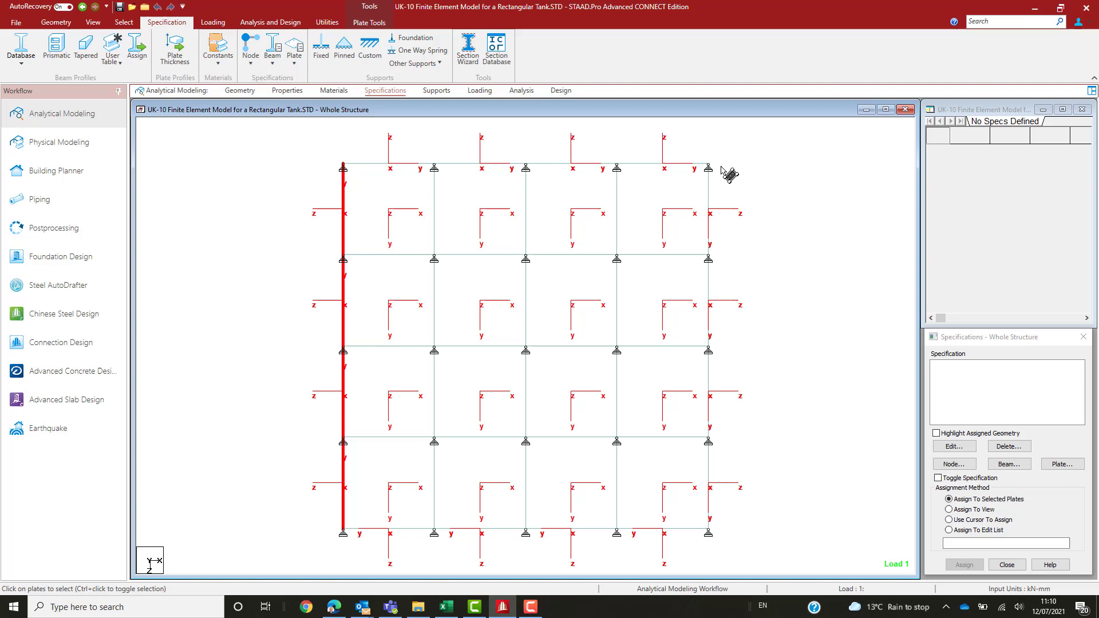
left_click_drag(699, 140, 735, 556)
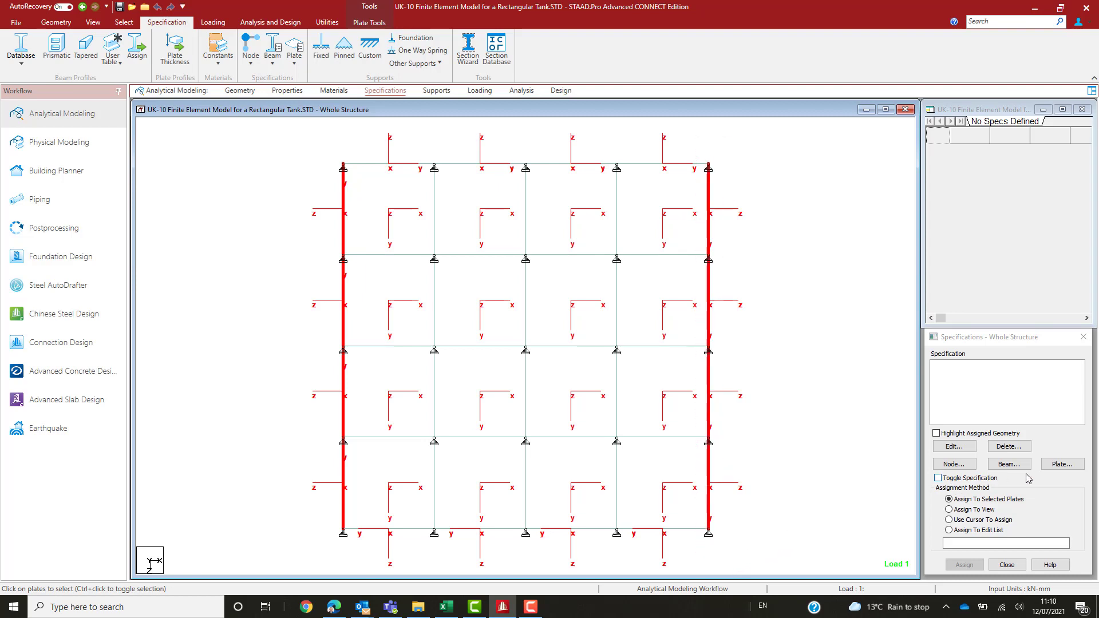
left_click(1060, 464)
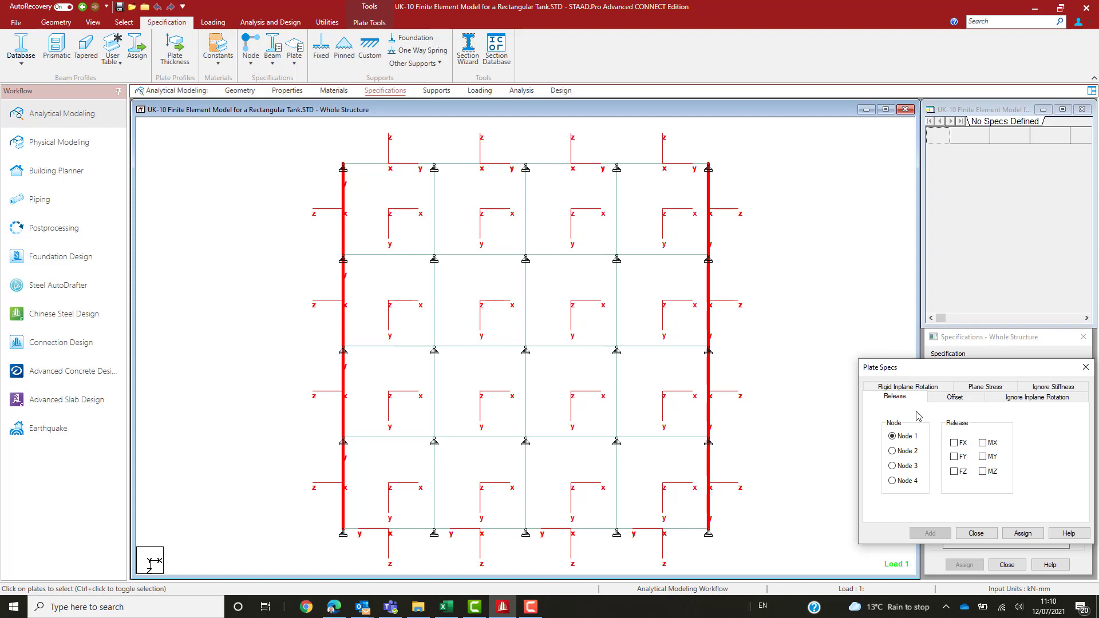
left_click(955, 397)
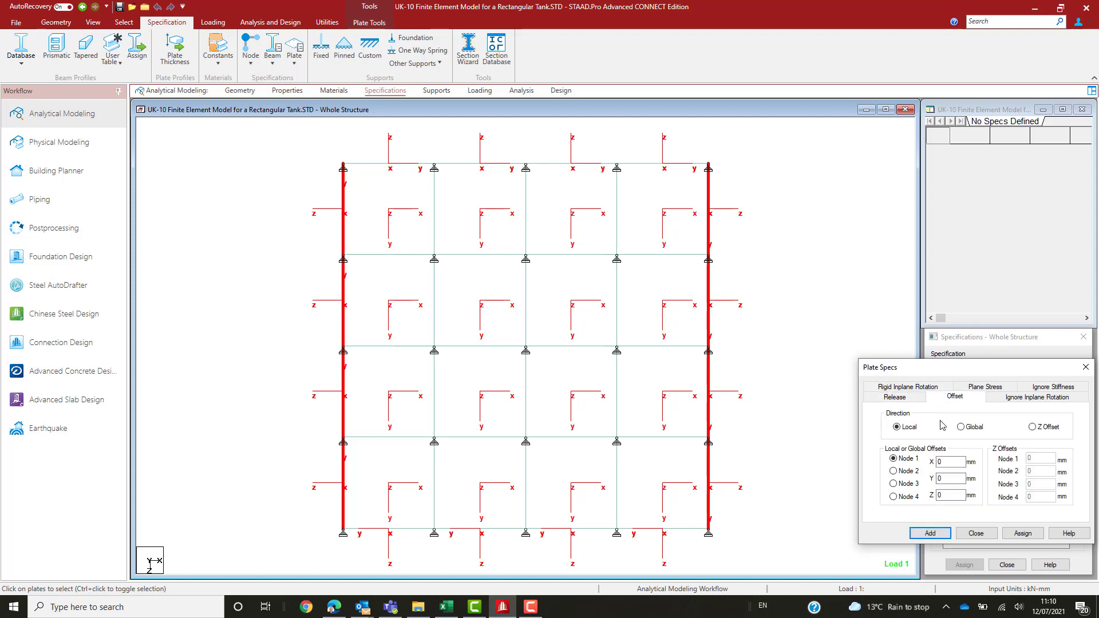
left_click(1032, 427)
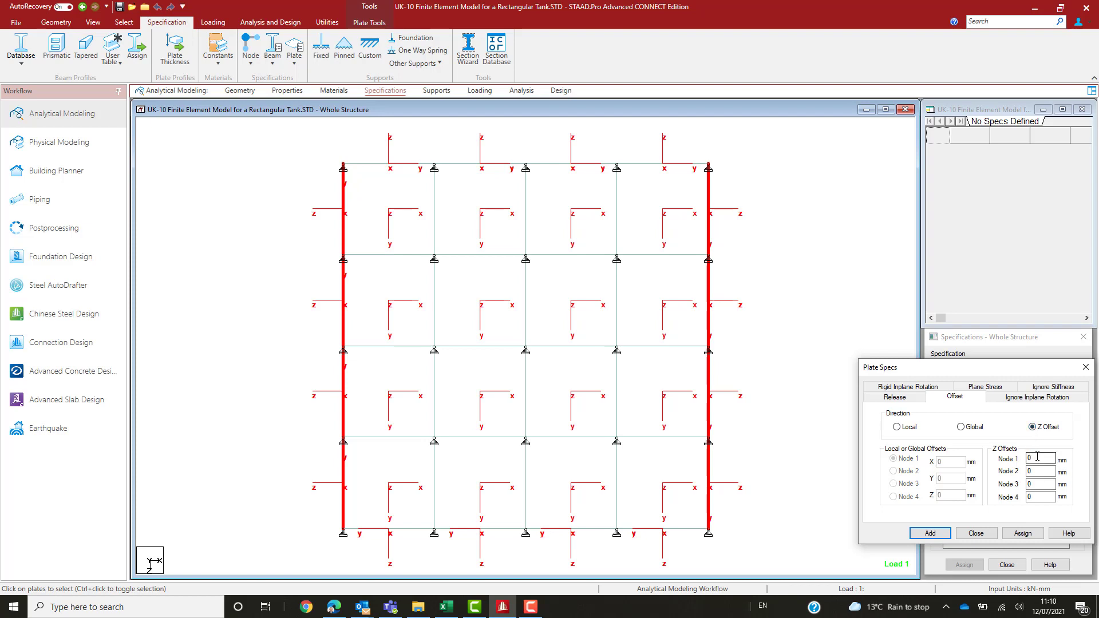
type("100")
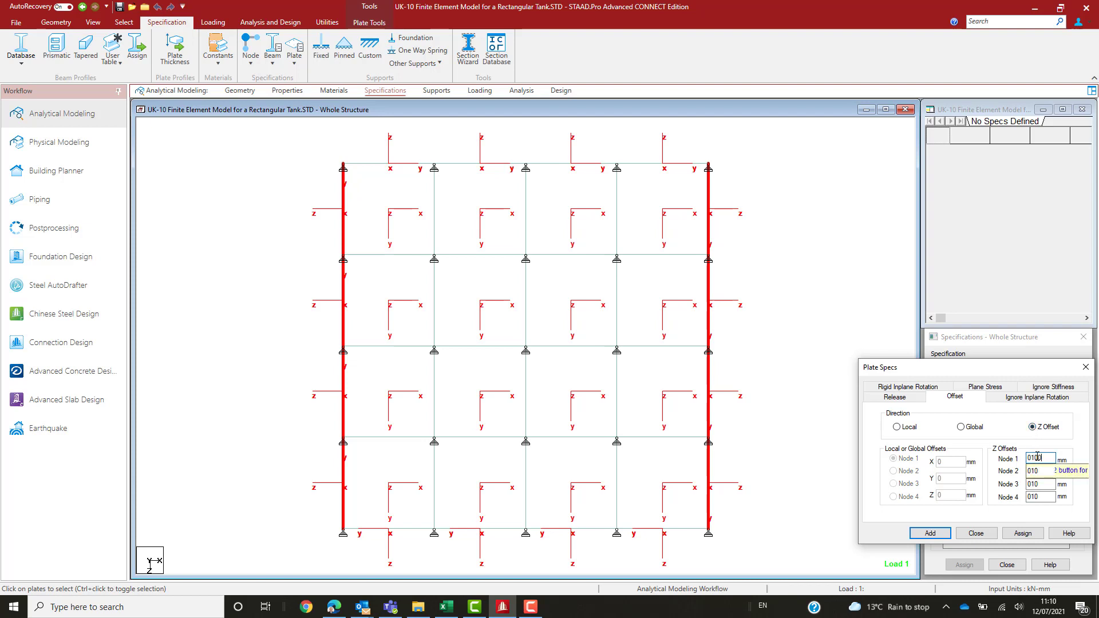
left_click(1023, 533)
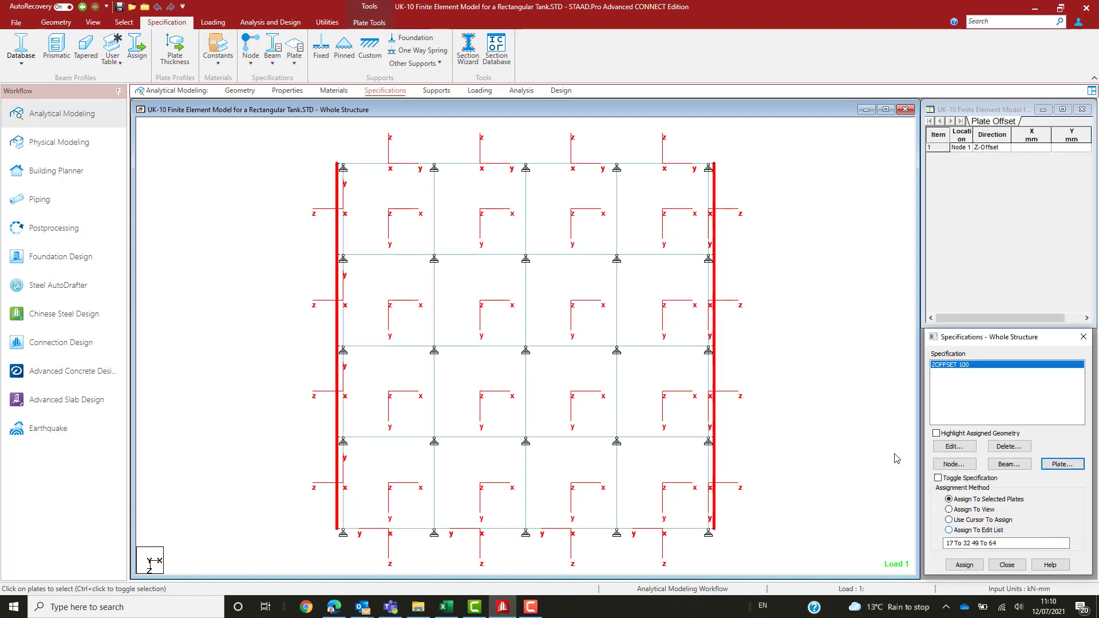
left_click(350, 174)
Assign a -100 mm local Z offset to the top and bottom wall plate rows, then tilt into 3D
left_click_drag(305, 143, 731, 172)
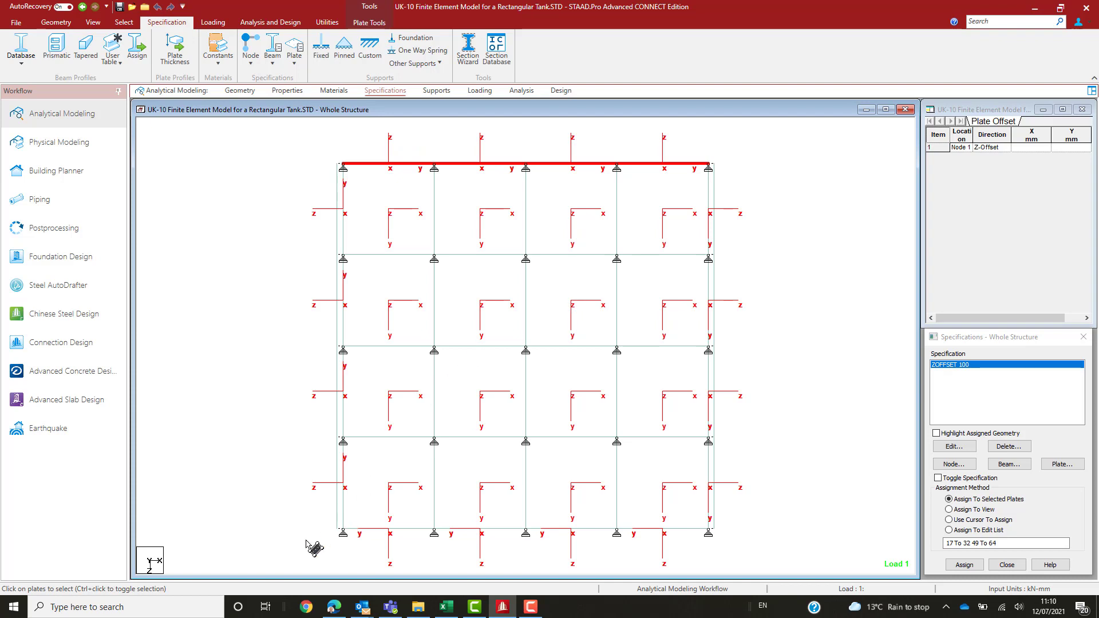
left_click_drag(318, 523, 732, 539)
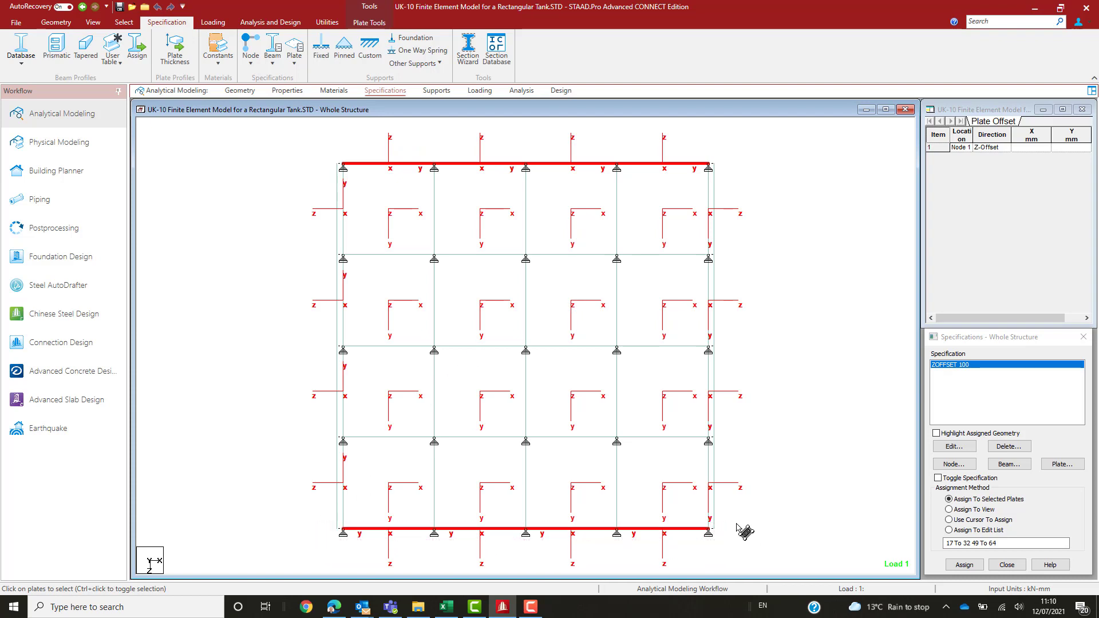
left_click(1062, 464)
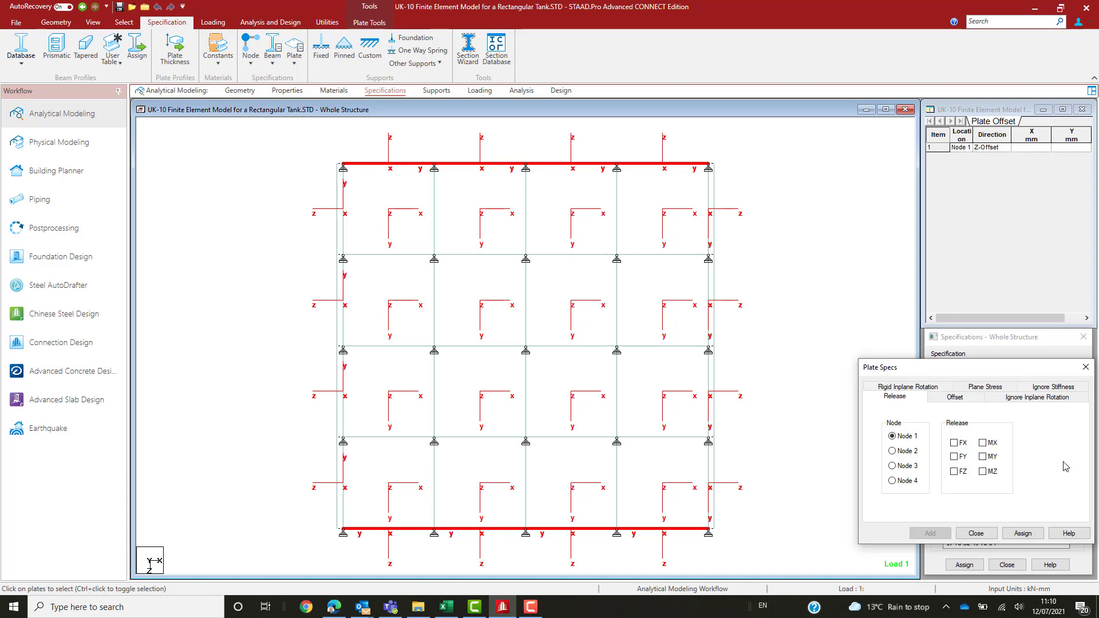
left_click(949, 401)
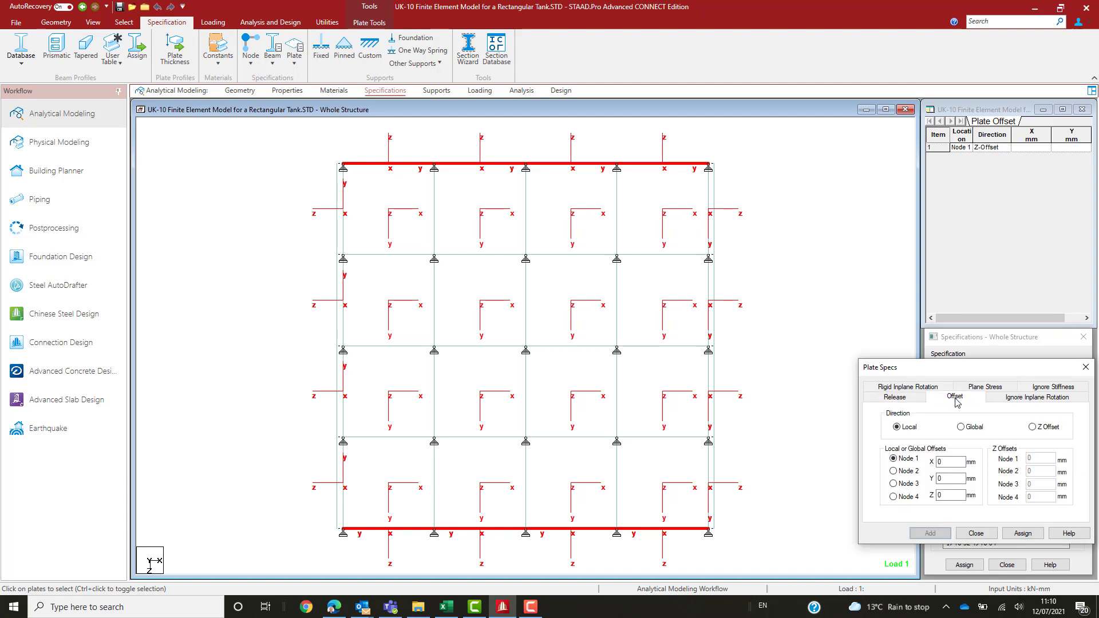
left_click(1034, 427)
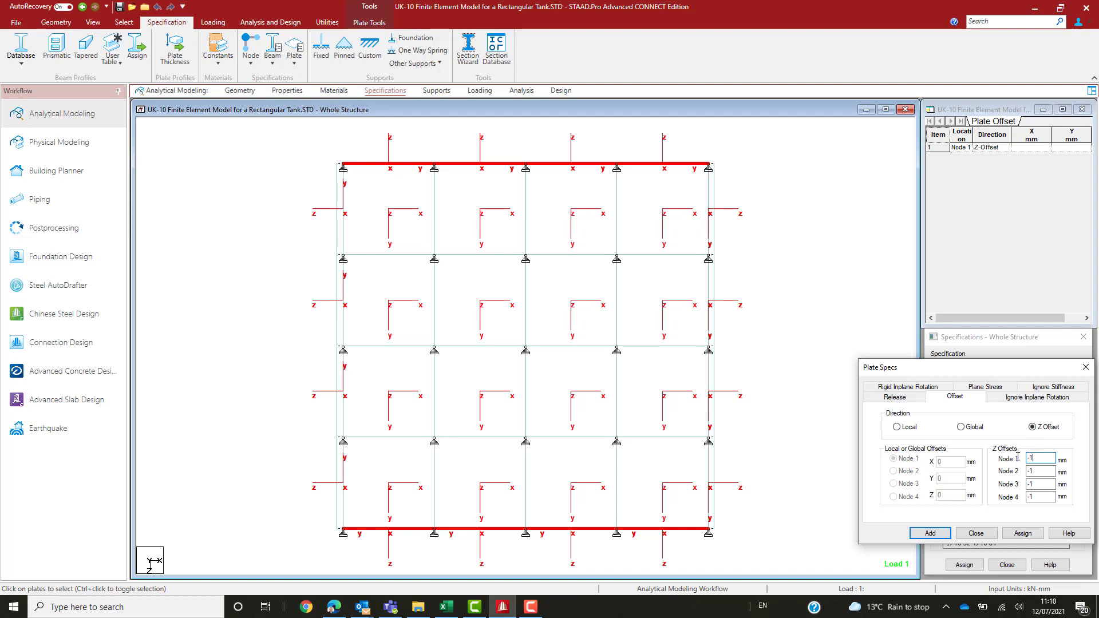
left_click(1023, 534)
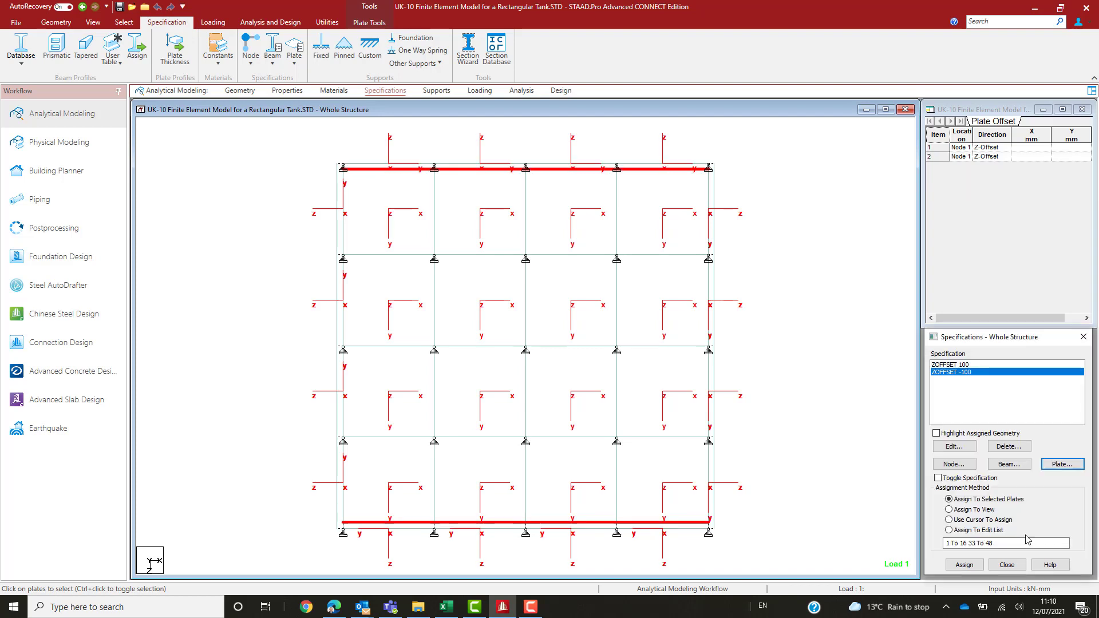
left_click(777, 392)
key("ctrl+a")
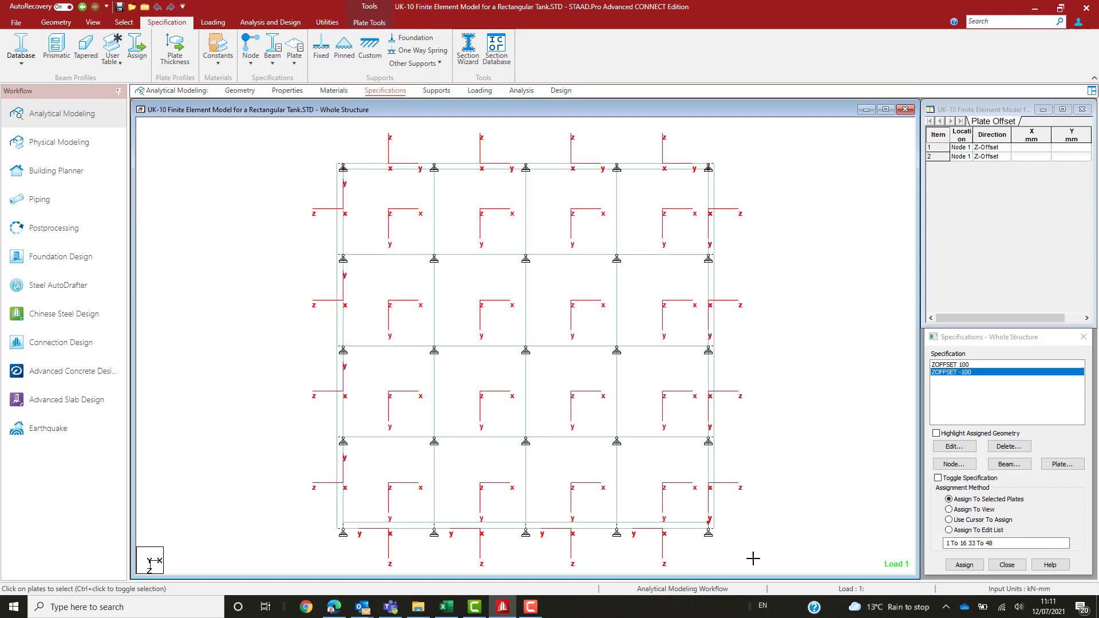
key("Down")
key("Down")
key("Down")
key("Down")
key("Down")
key("Down")
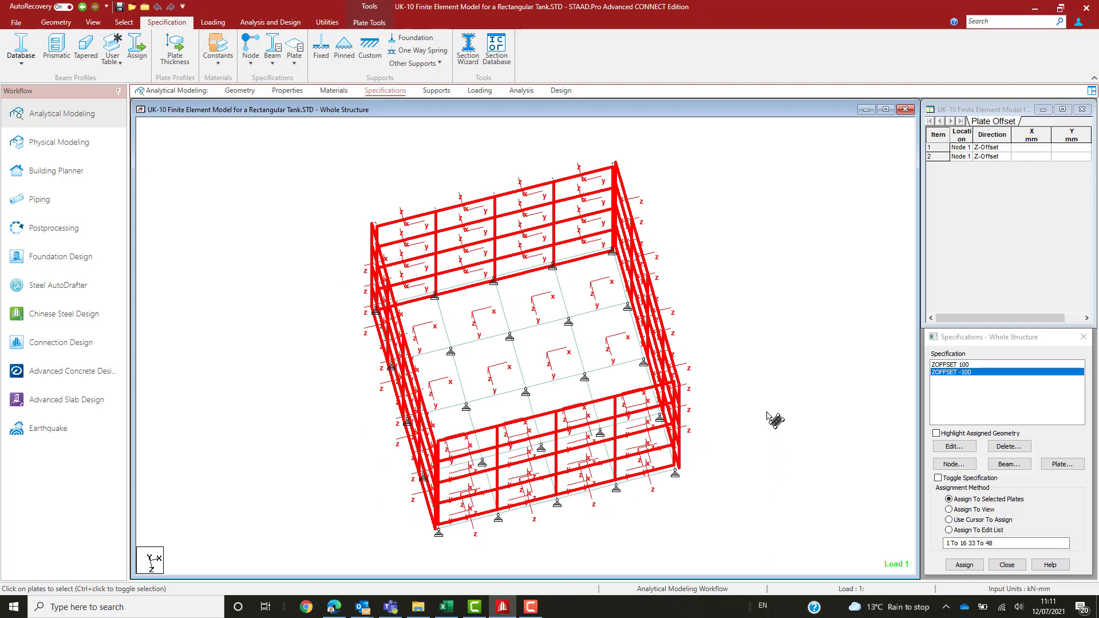
right_click(728, 371)
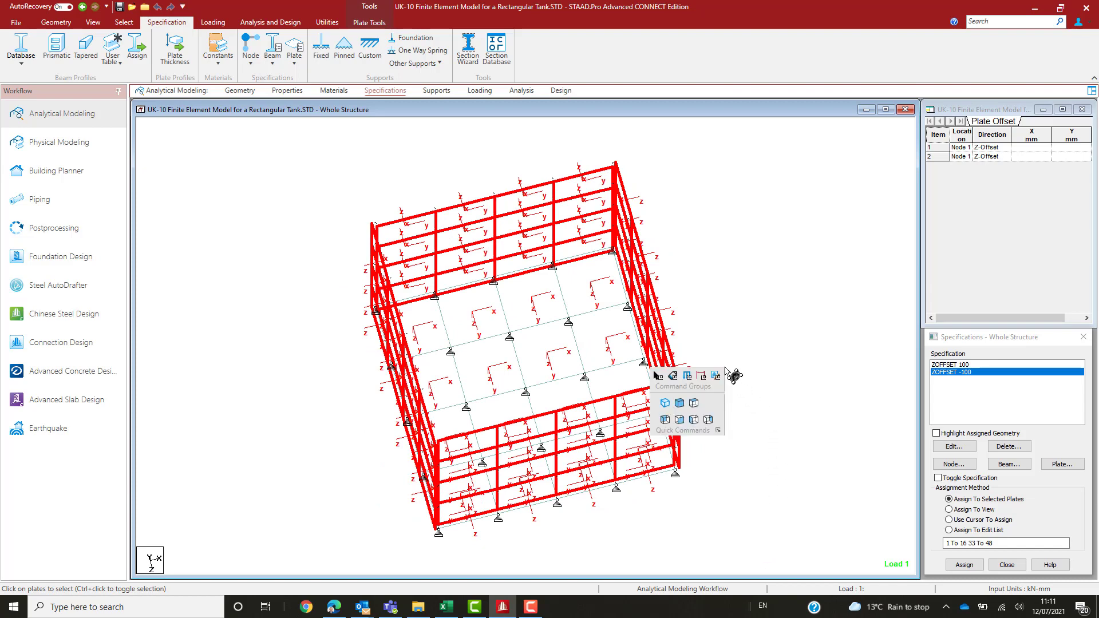
left_click(665, 404)
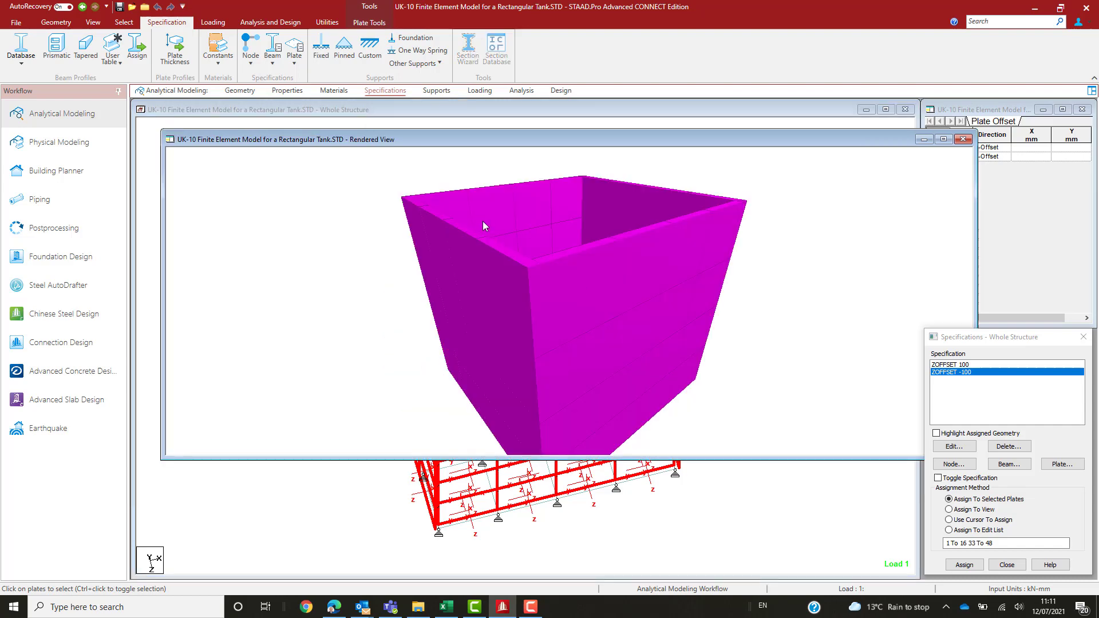
left_click_drag(590, 266, 570, 305)
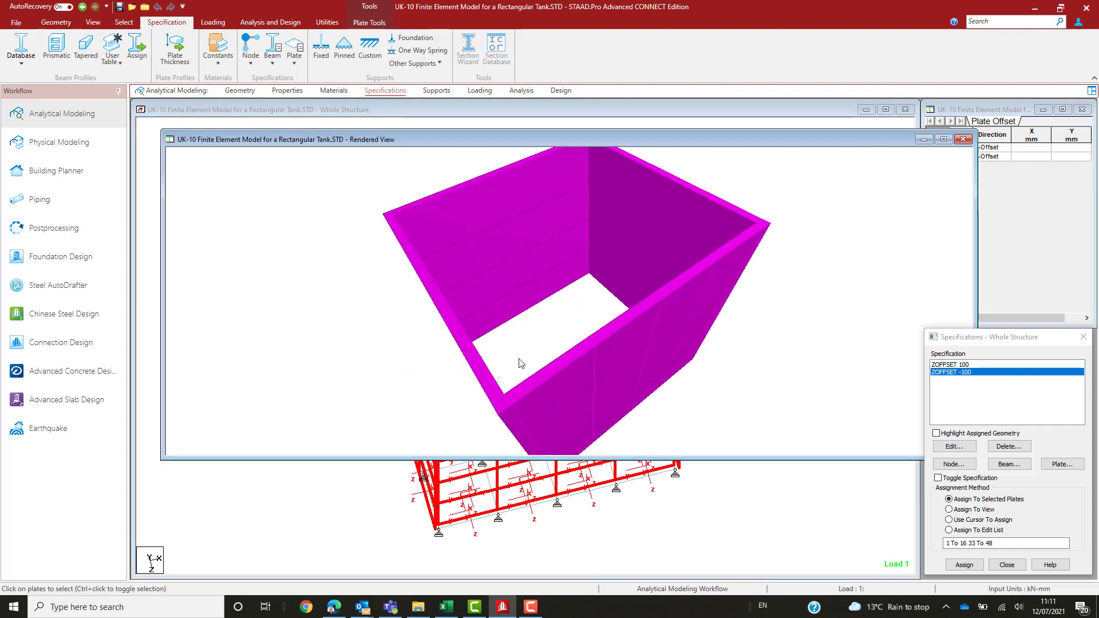
left_click_drag(521, 363, 396, 387)
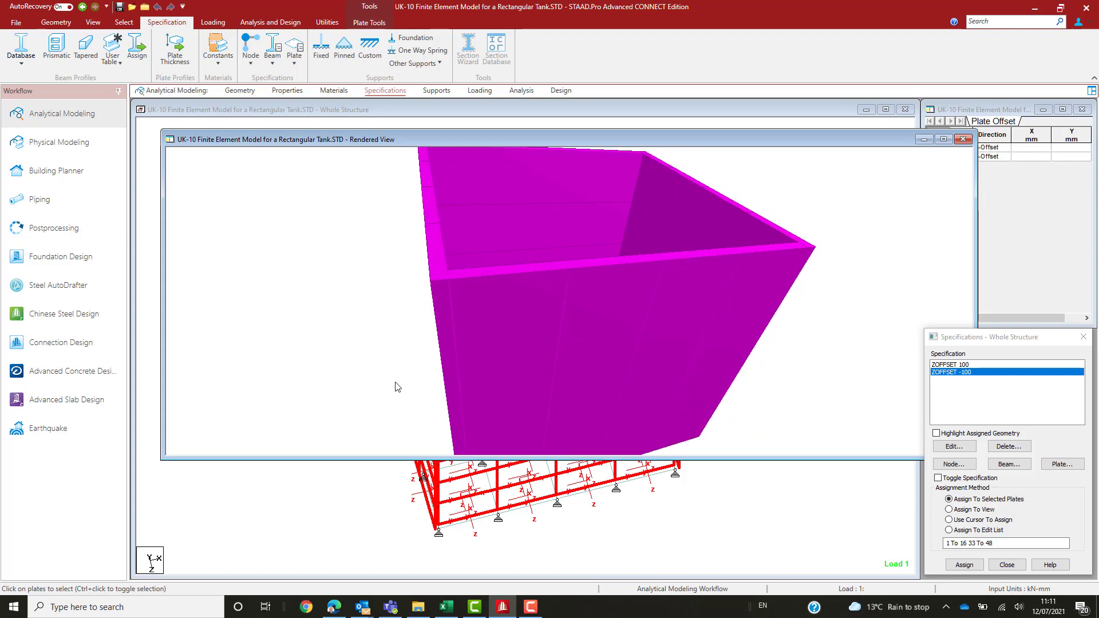
left_click_drag(461, 313, 424, 275)
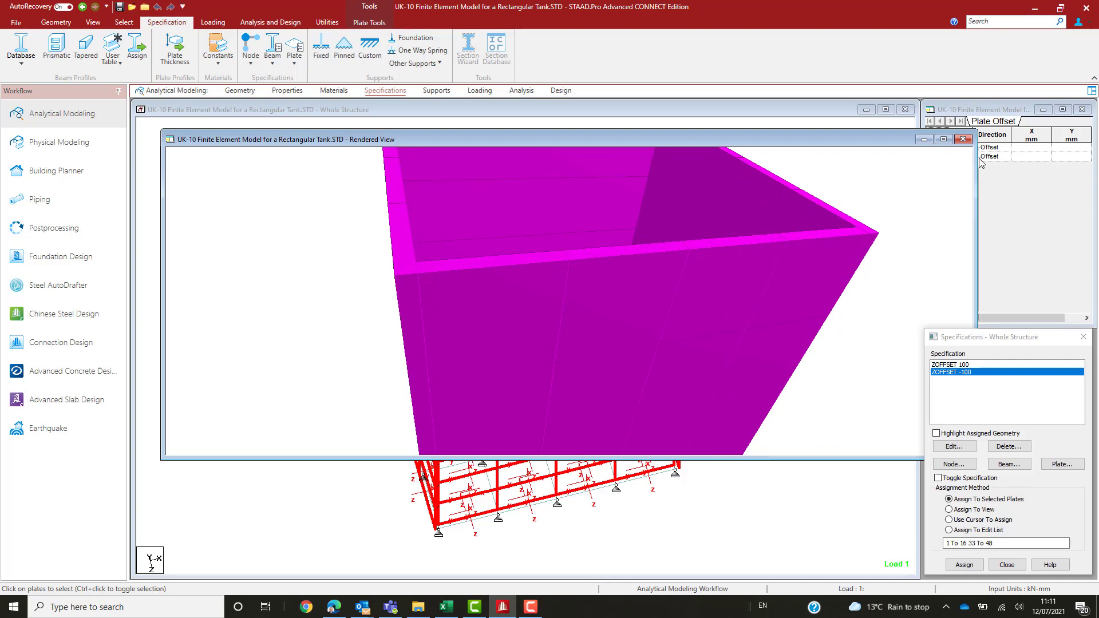
left_click(963, 139)
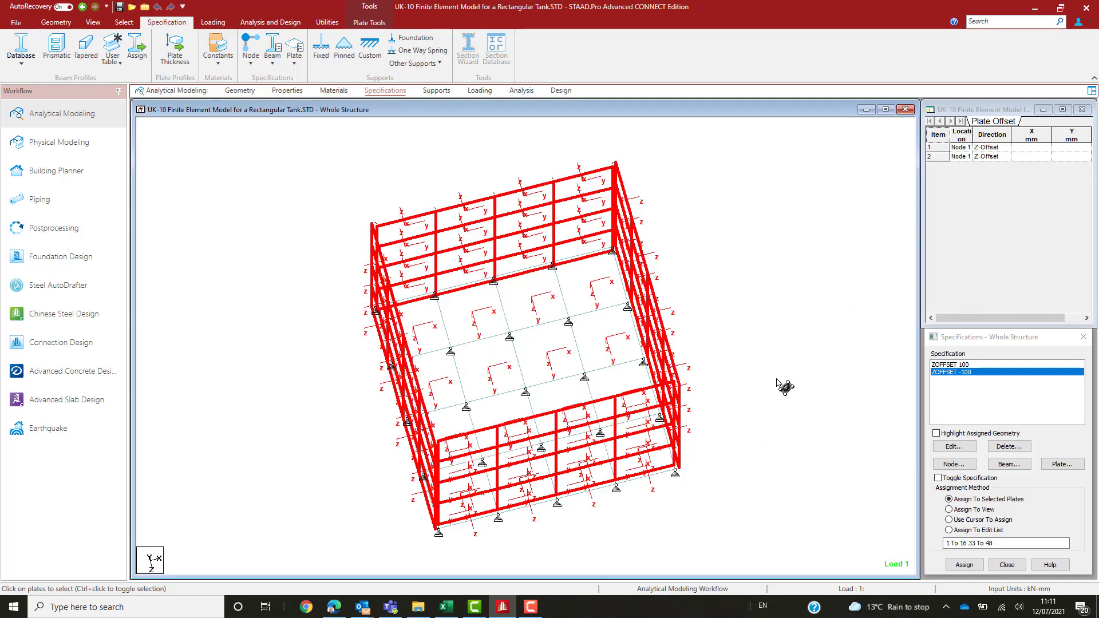
Turn the model to a front elevation so the slab is seen edge-on
left_click(777, 378)
key("Down")
key("Down")
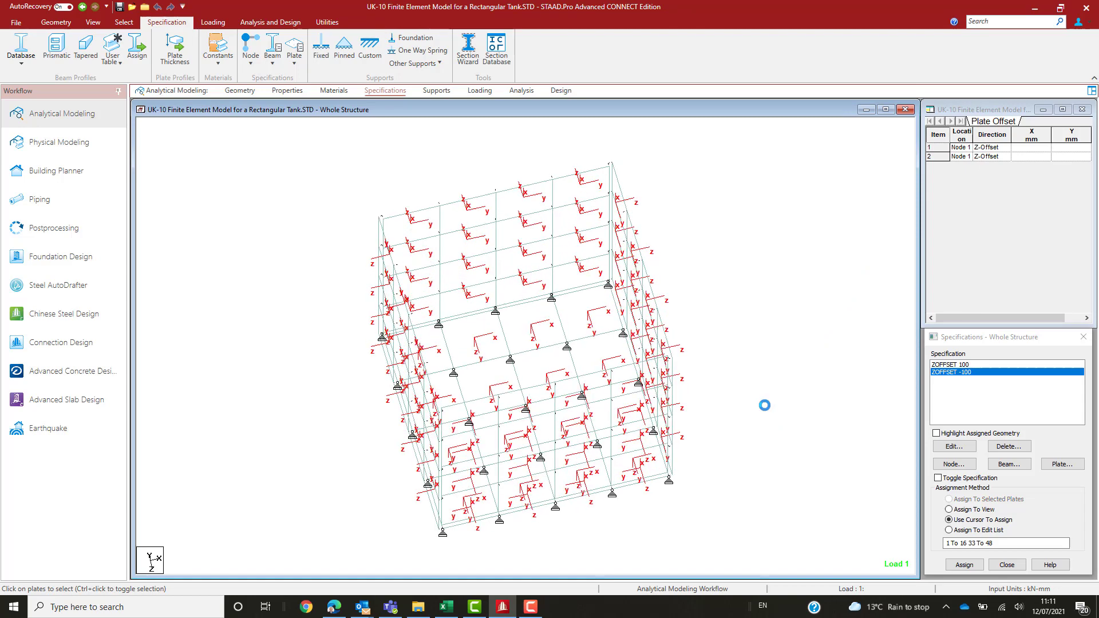
key("Up")
key("Up")
key("Up")
key("Up")
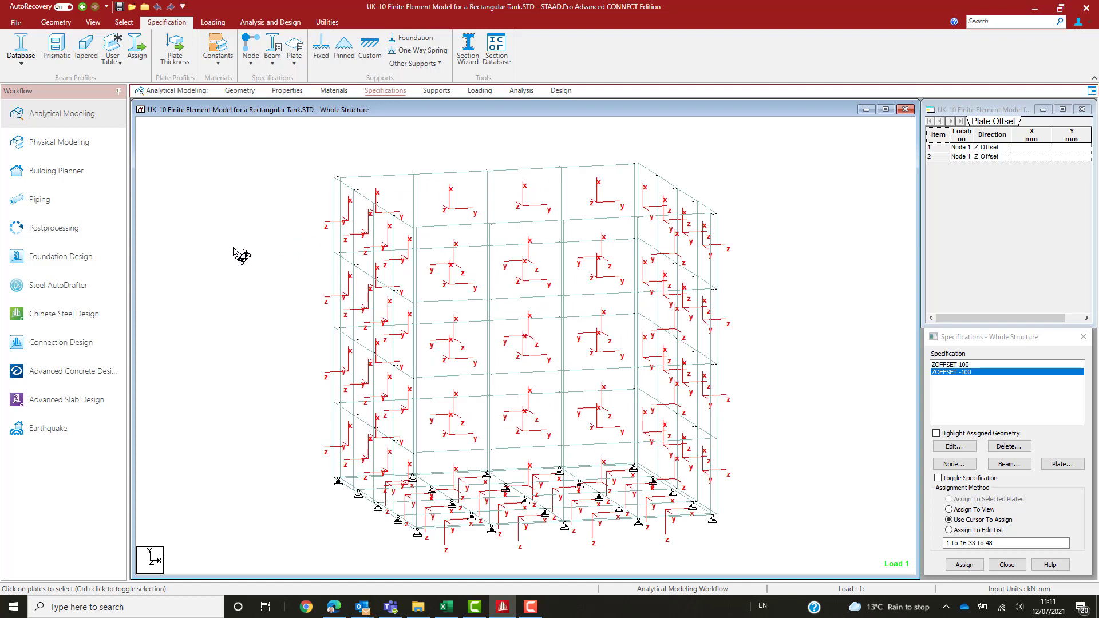
right_click(232, 248)
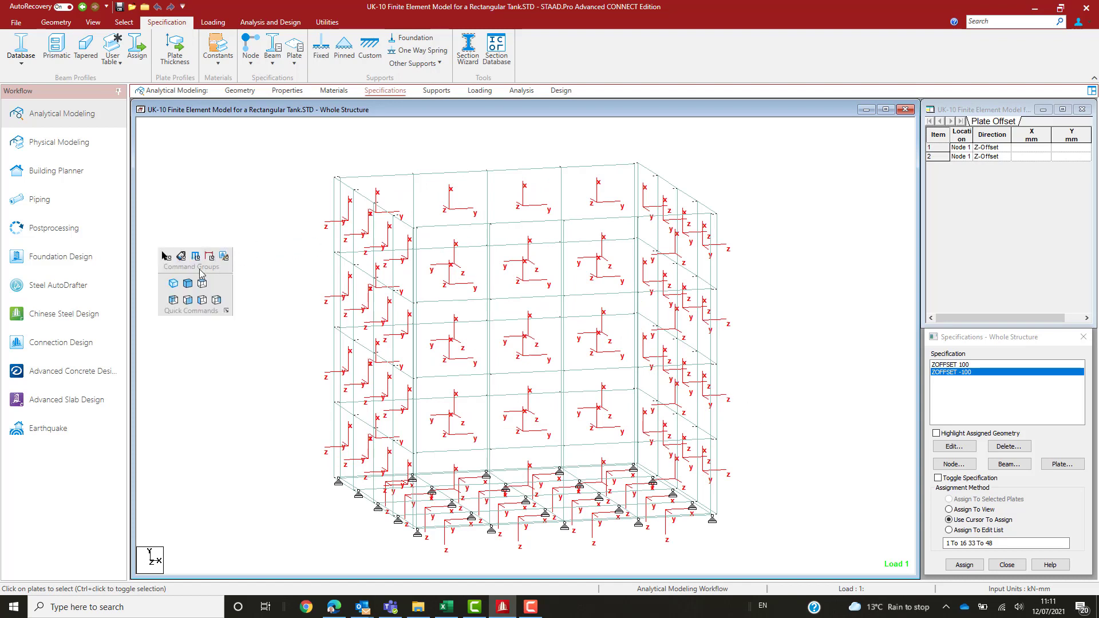
left_click(187, 300)
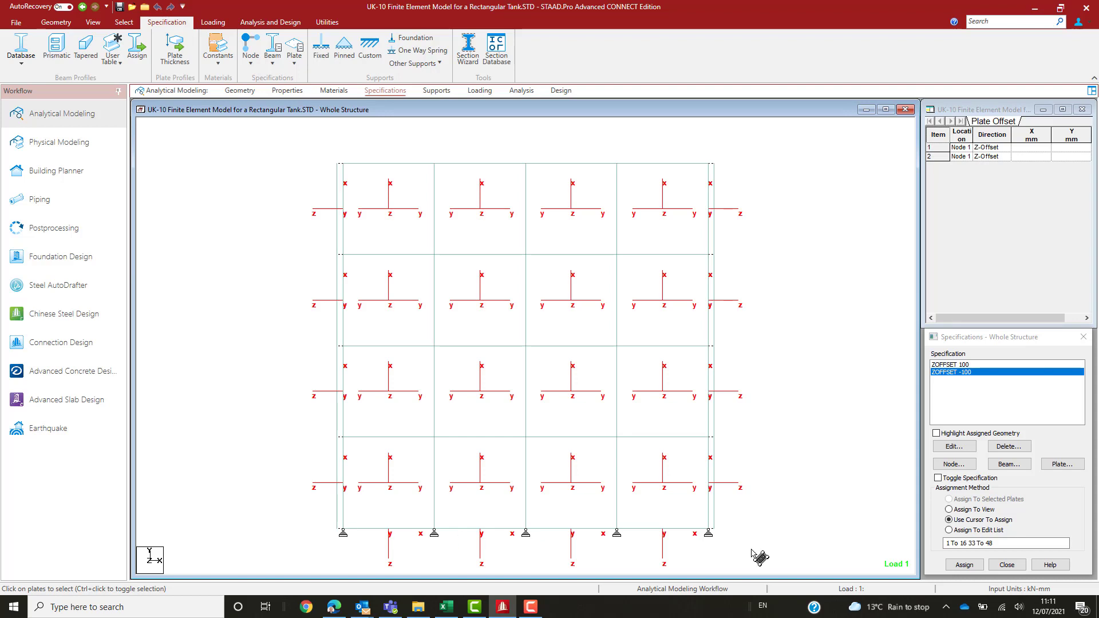
Open the selected bottom slab plates in a new view in this window and show it in plan
left_click_drag(789, 551, 313, 518)
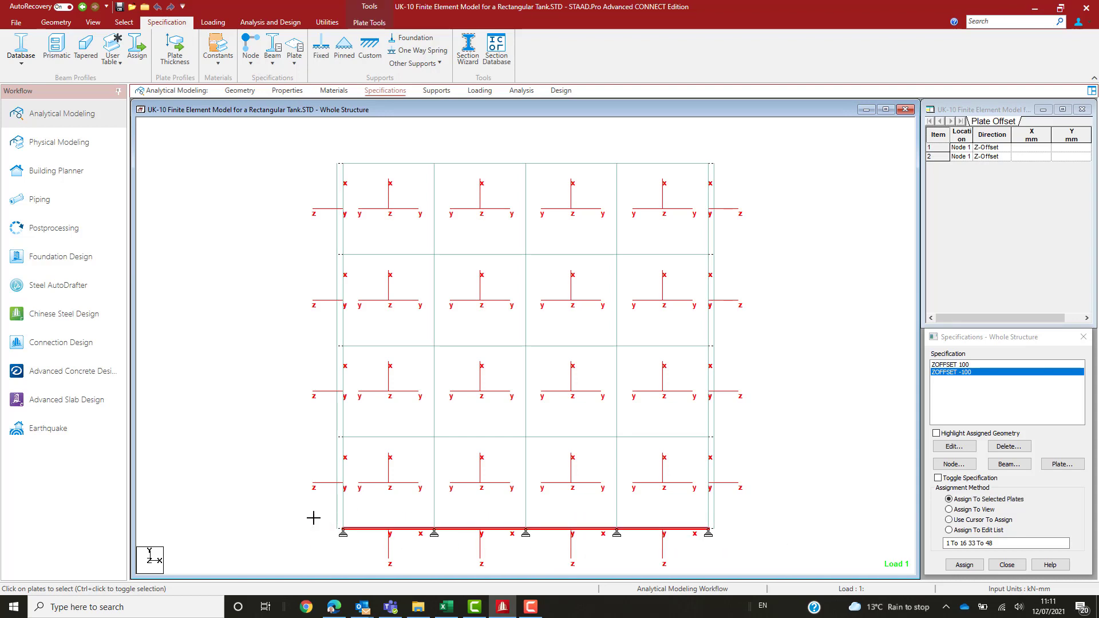
right_click(441, 522)
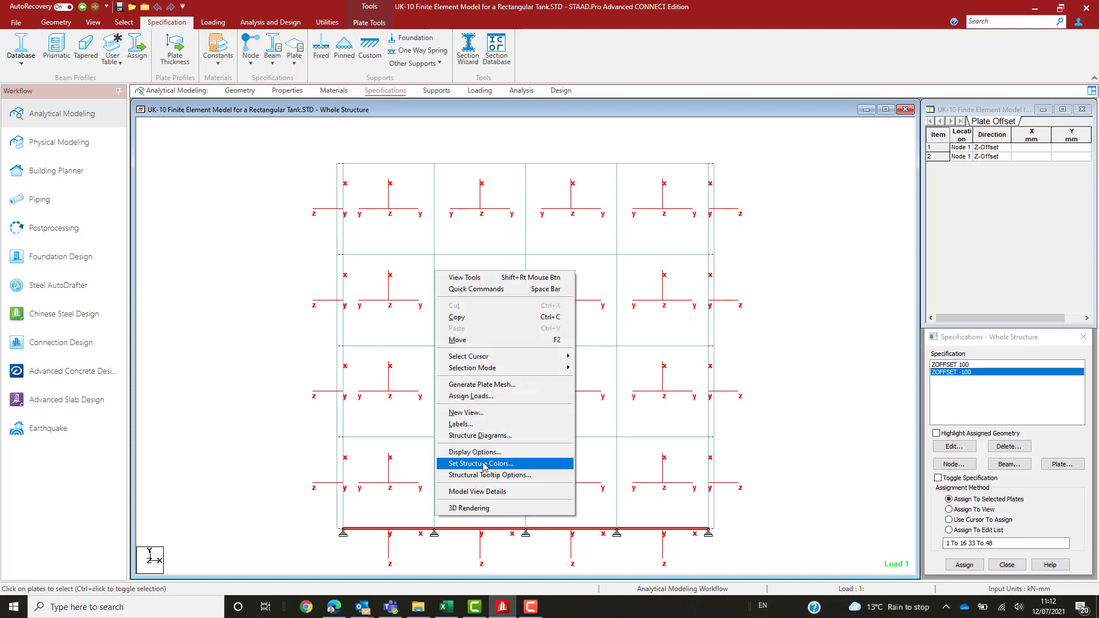
left_click(507, 413)
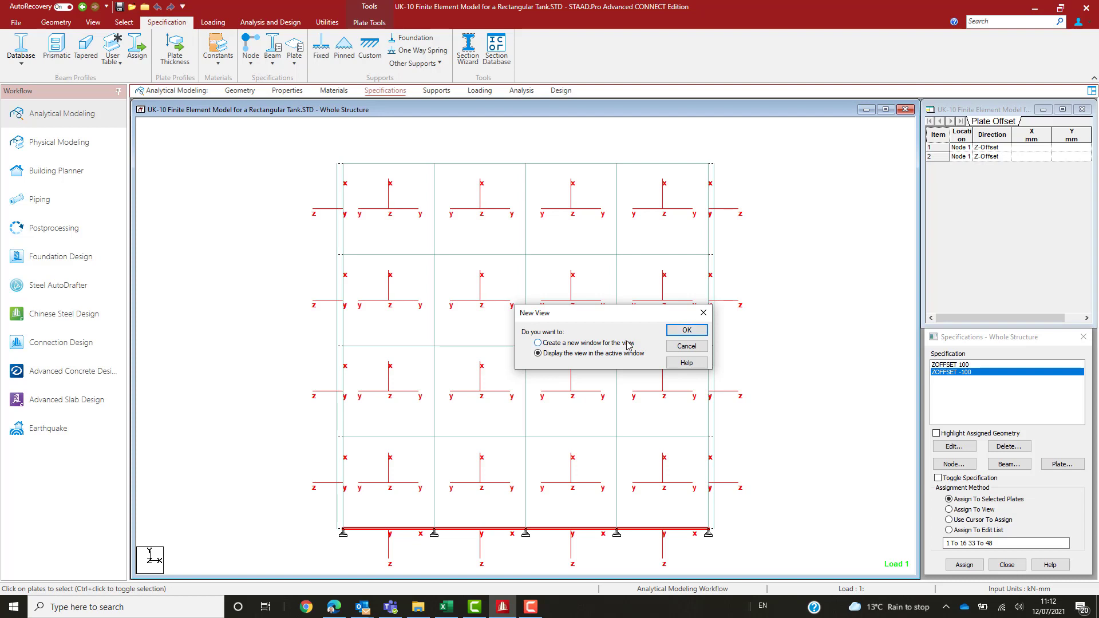
left_click(699, 330)
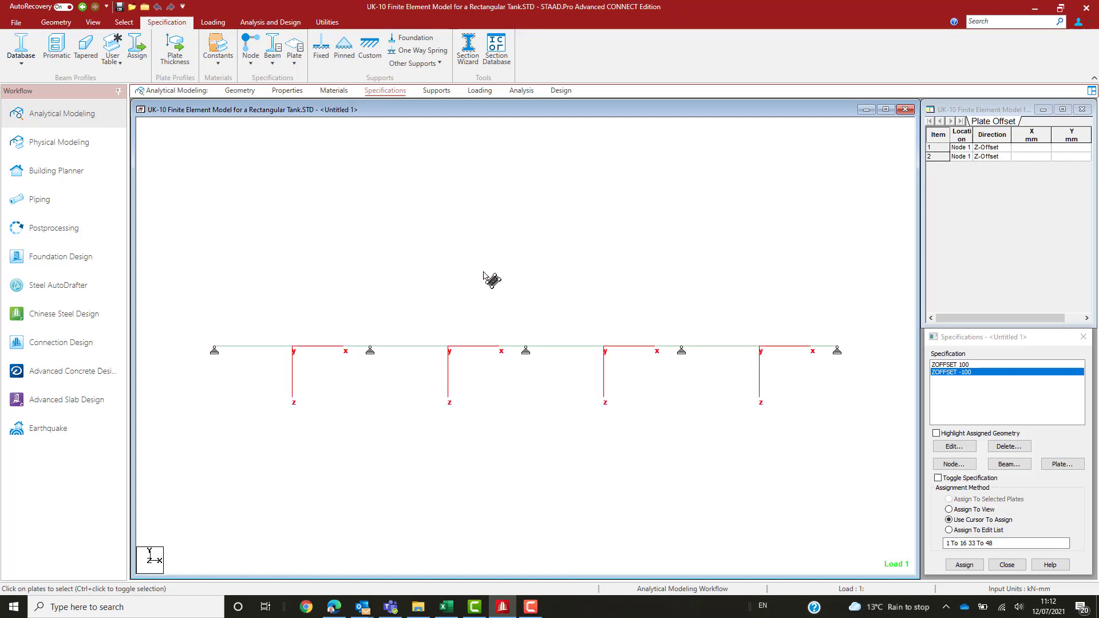
right_click(483, 271)
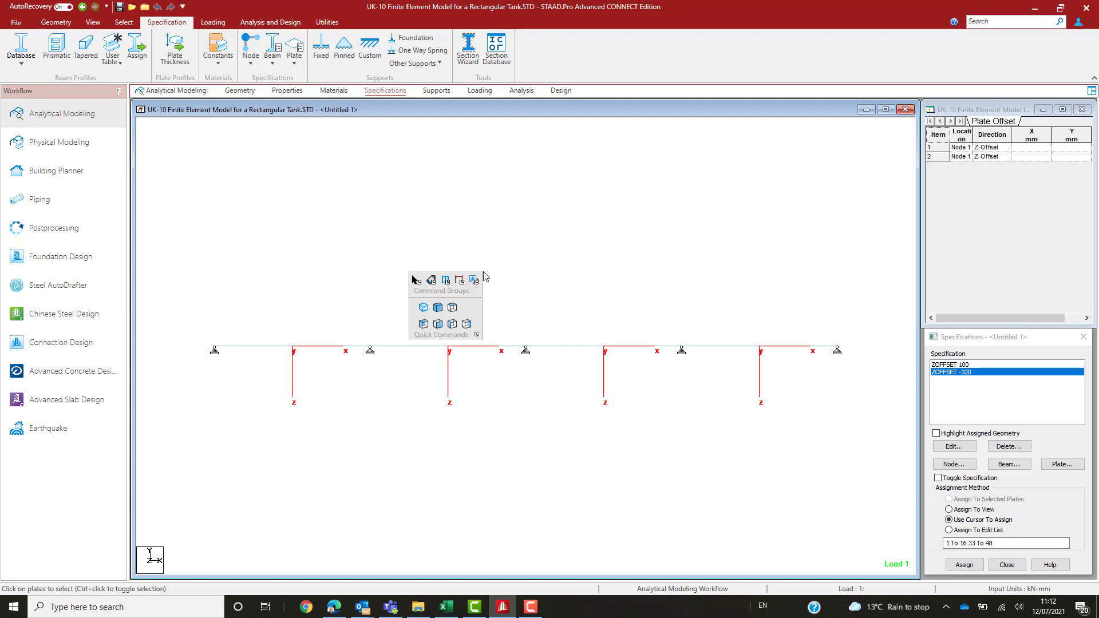
left_click(452, 308)
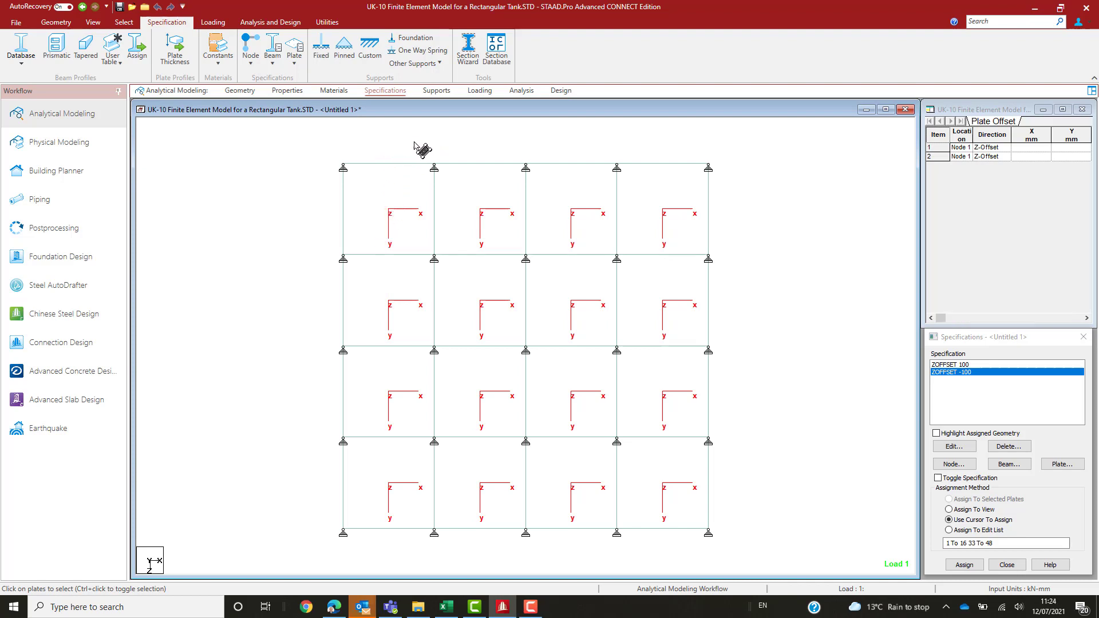
Give the left column of slab plates a -200 mm global X offset at node 1
left_click_drag(414, 141, 360, 567)
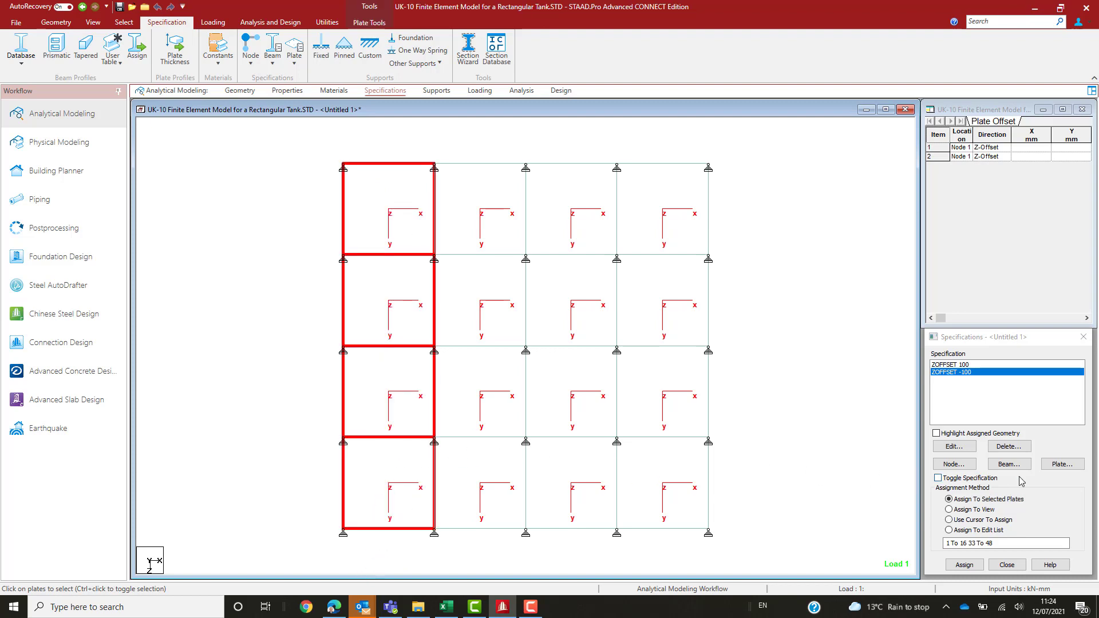
left_click(1053, 465)
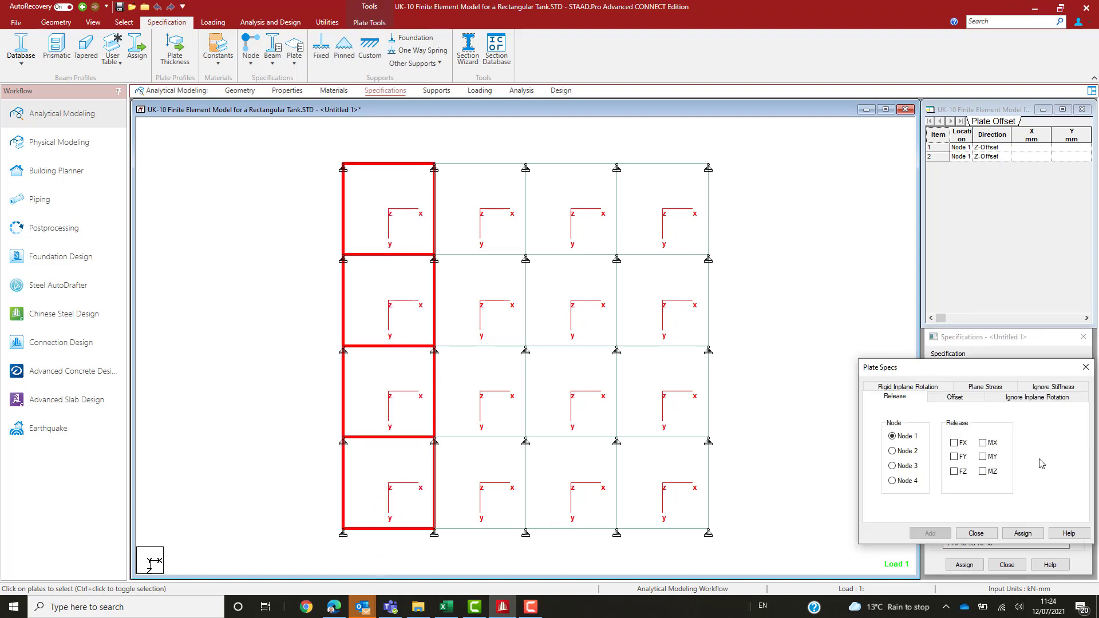
left_click(966, 396)
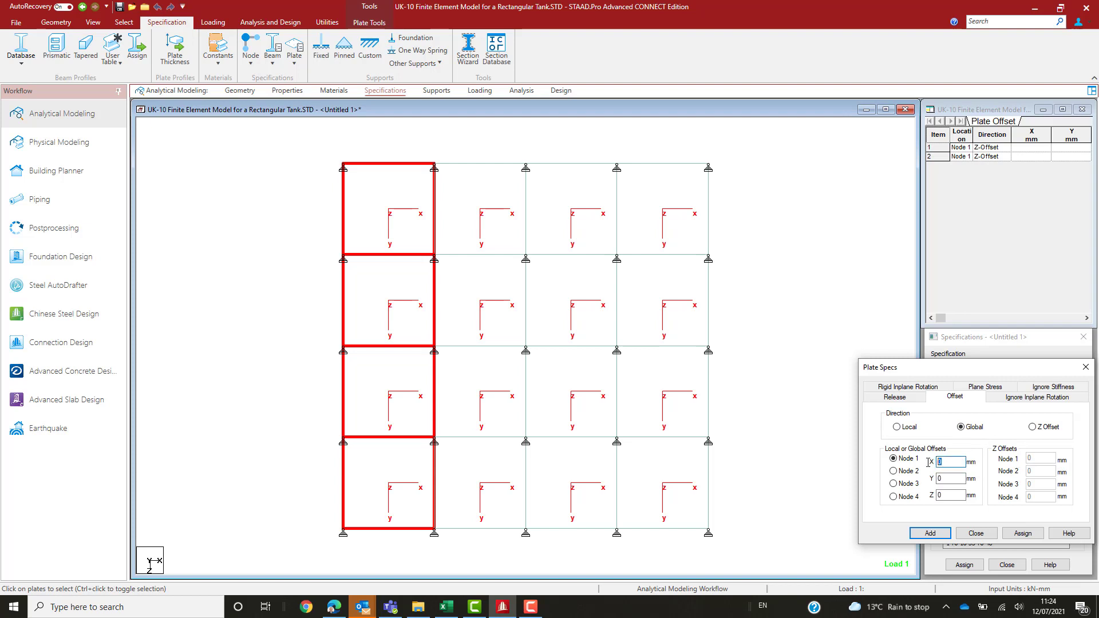
type("-200")
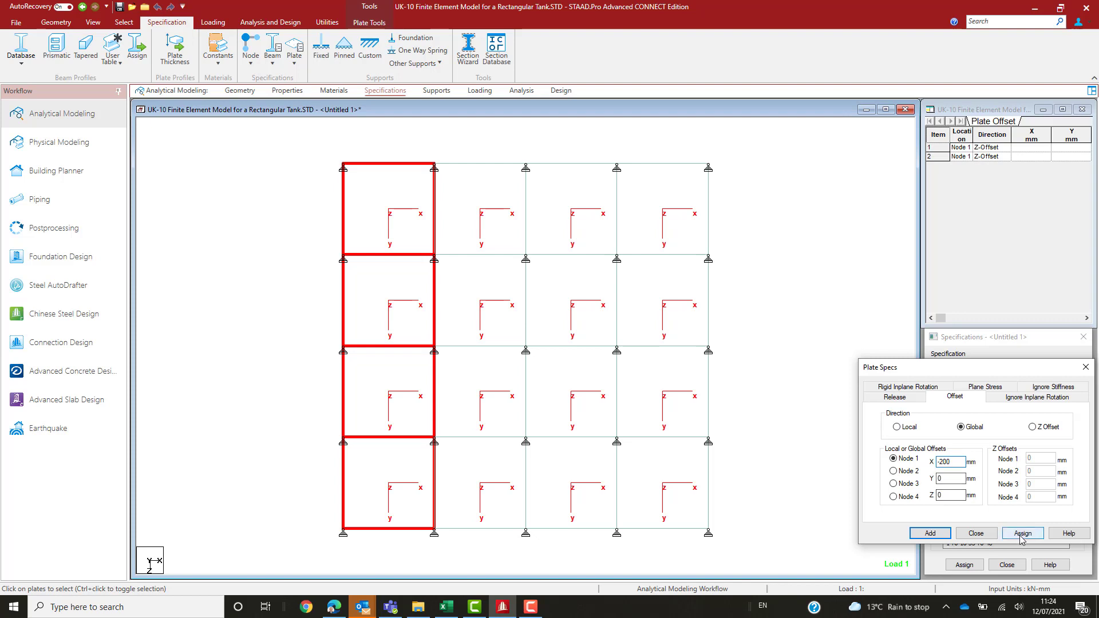
left_click(1023, 533)
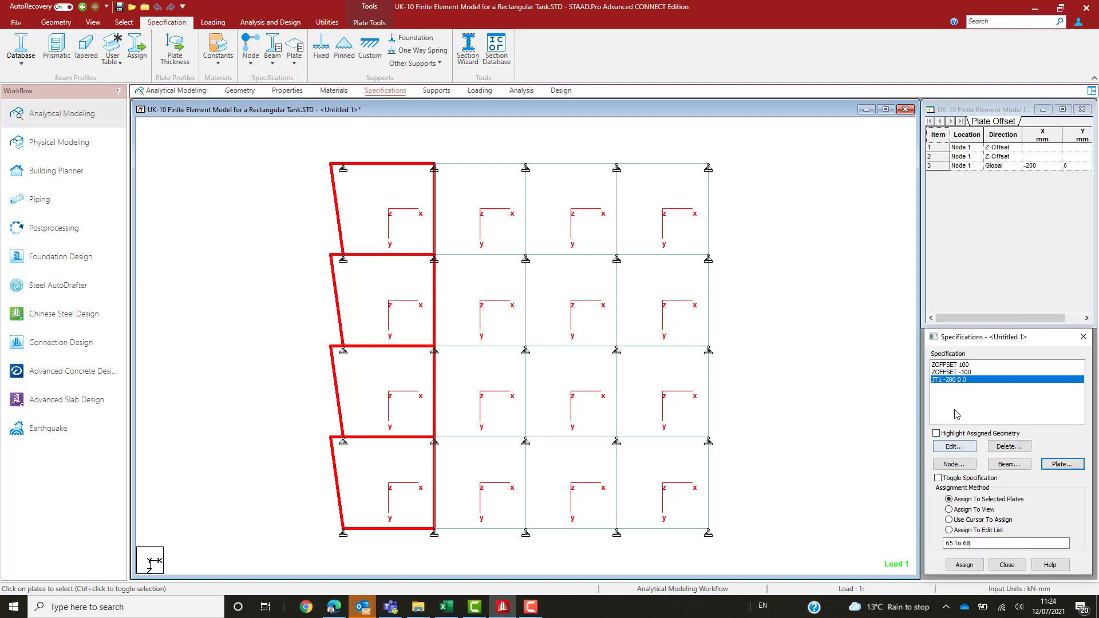
Add a -200 mm local X offset at node 4 of the same plates
left_click(1062, 464)
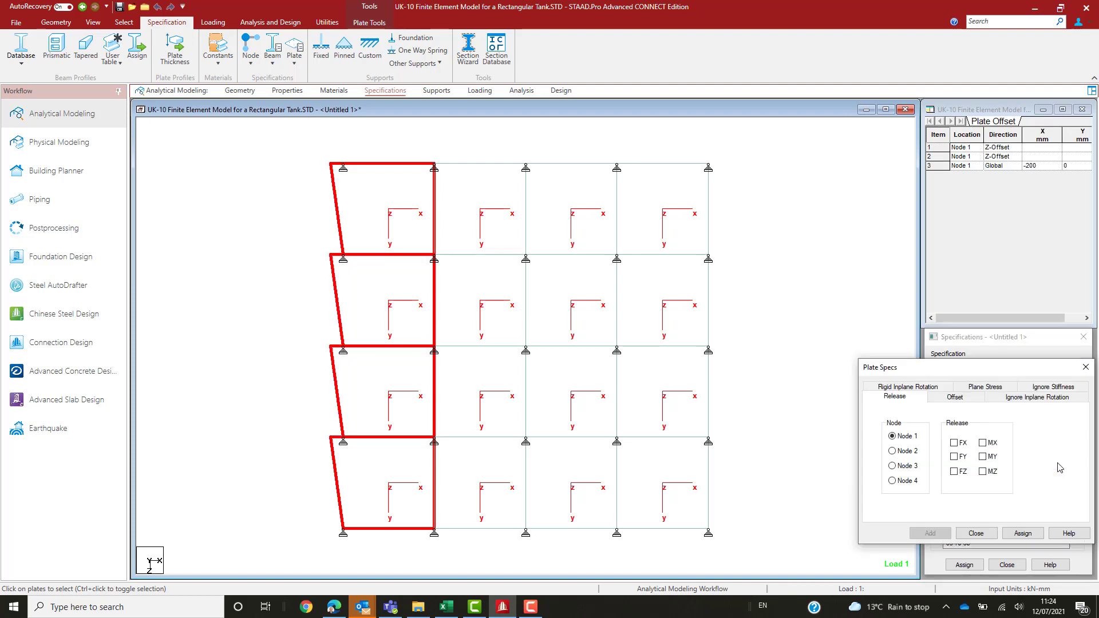
left_click(959, 401)
left_click(893, 496)
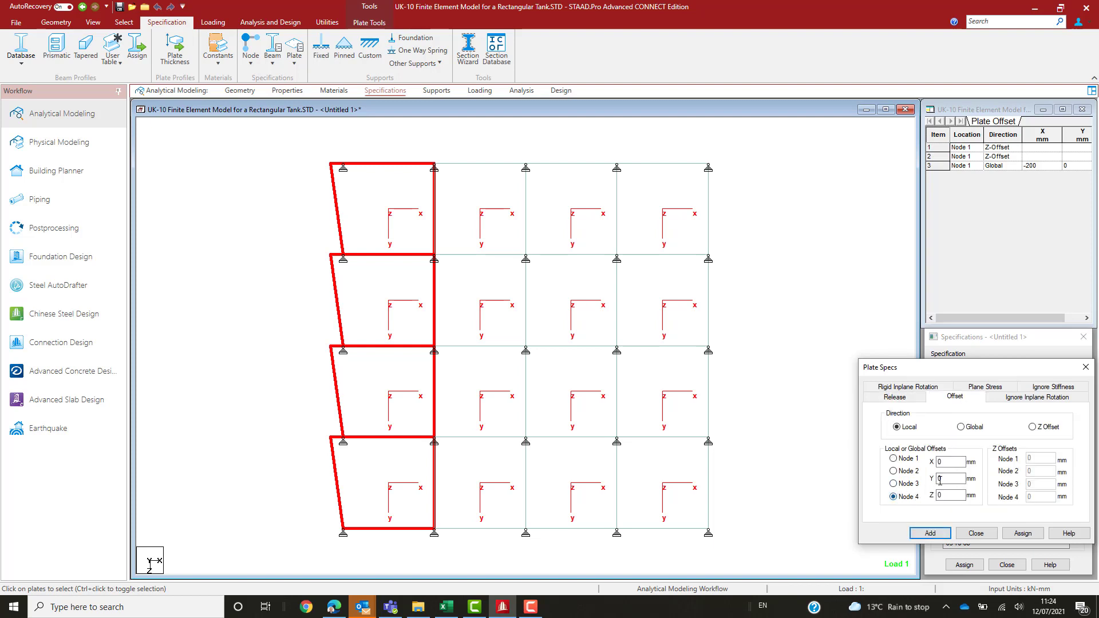
key("shift+Tab")
left_click(1023, 533)
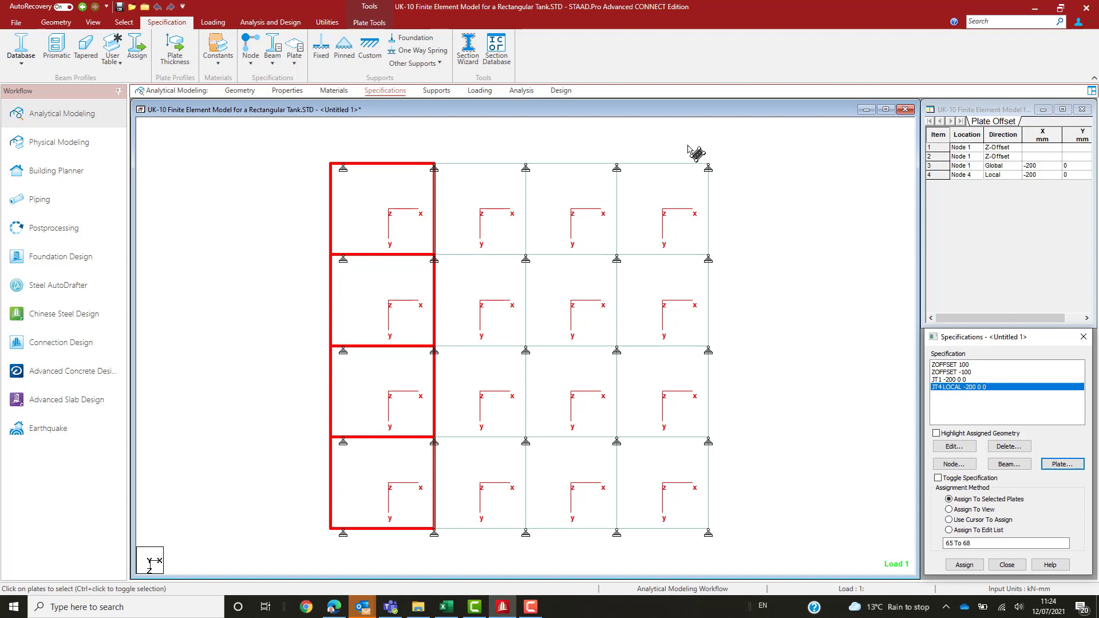
left_click_drag(688, 145, 691, 550)
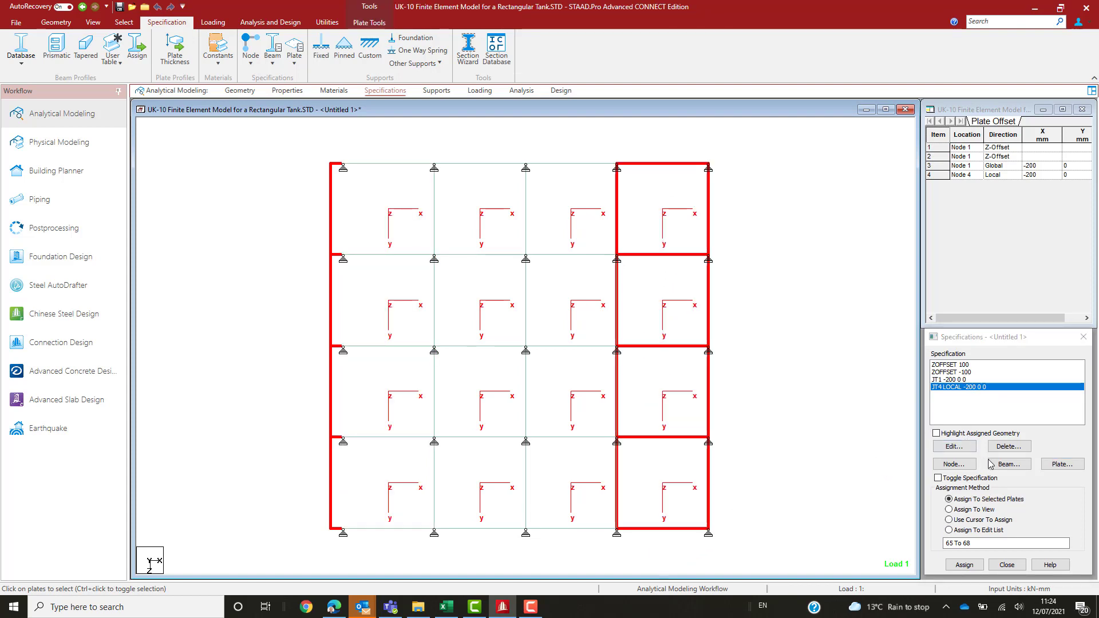
Give the right column of slab plates a 200 mm global X offset at node 2
left_click(1081, 469)
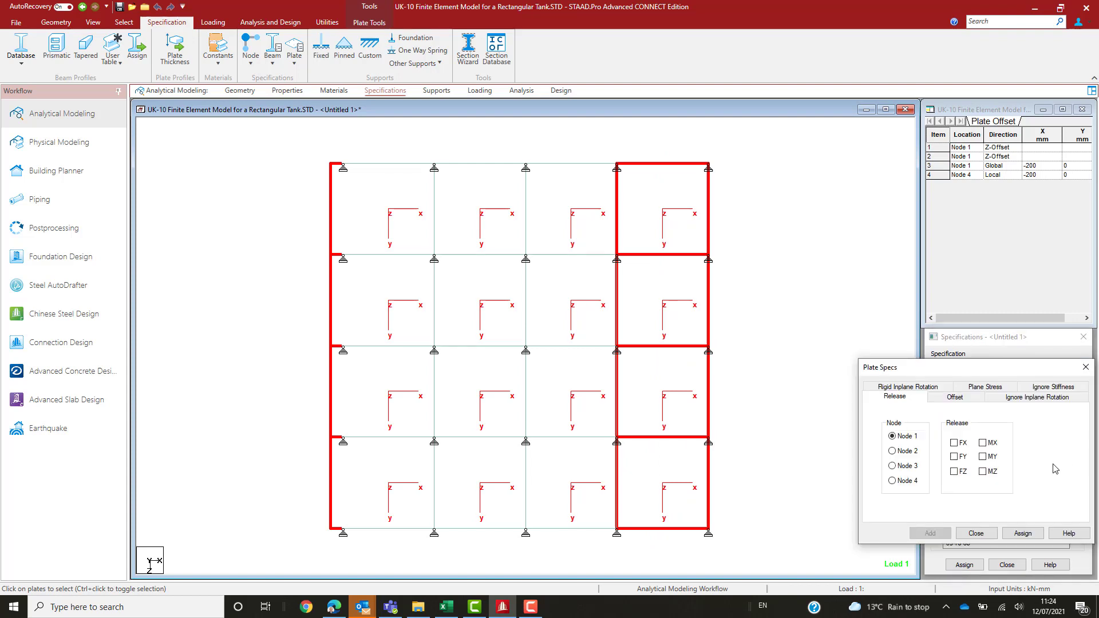
left_click(955, 397)
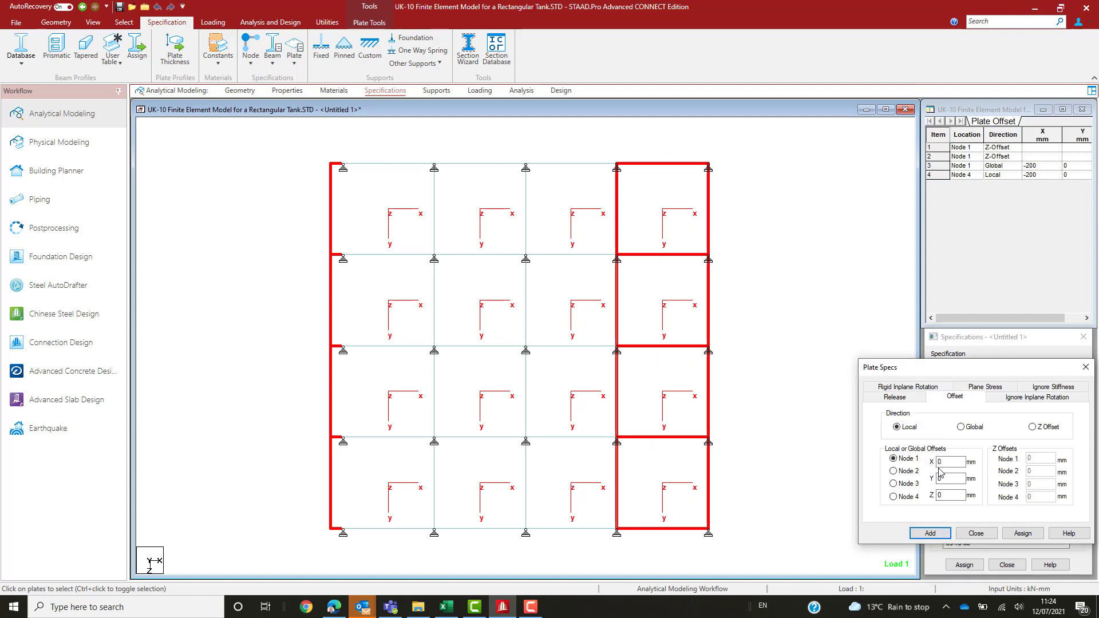
left_click(973, 428)
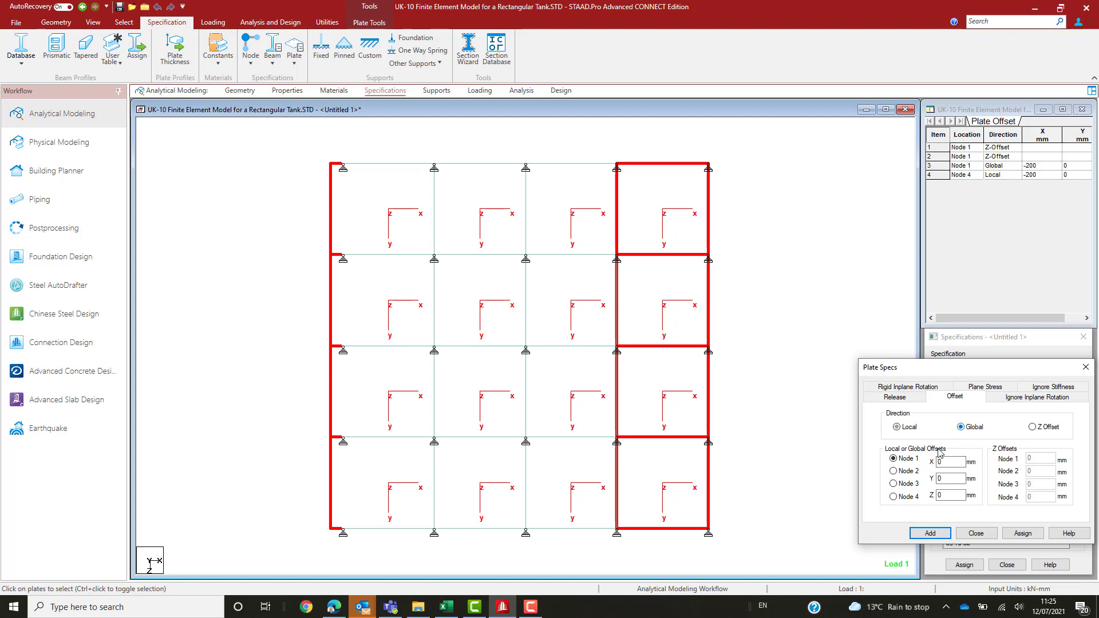
left_click(894, 471)
left_click_drag(948, 464, 932, 461)
type("200")
left_click(1022, 534)
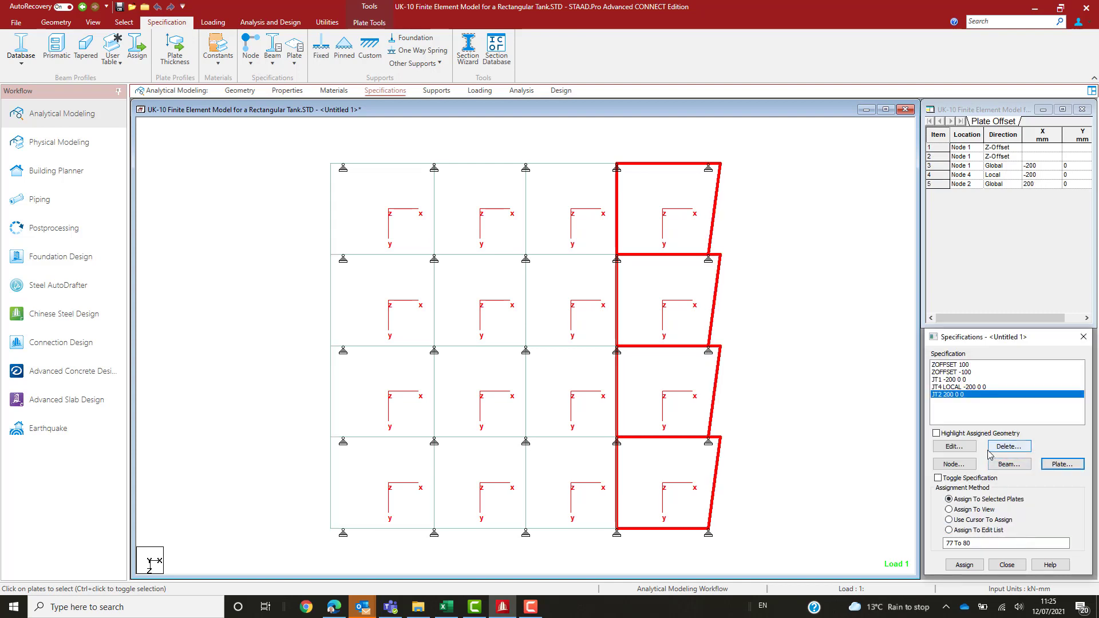
Add a 200 mm global X offset at node 3 of the same plates
left_click(1051, 465)
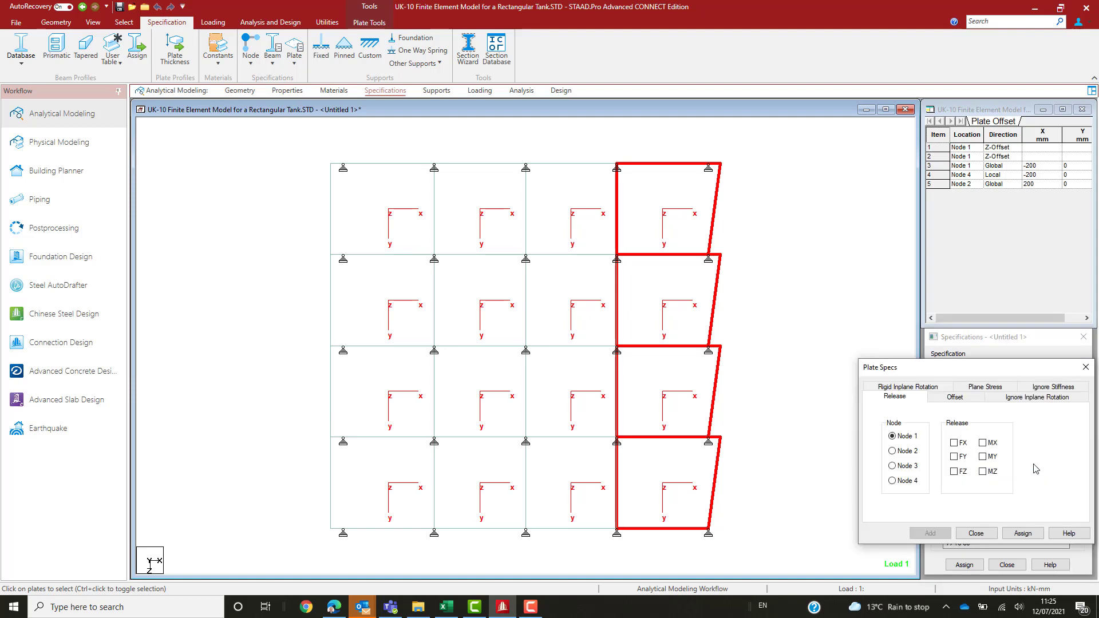
left_click(972, 399)
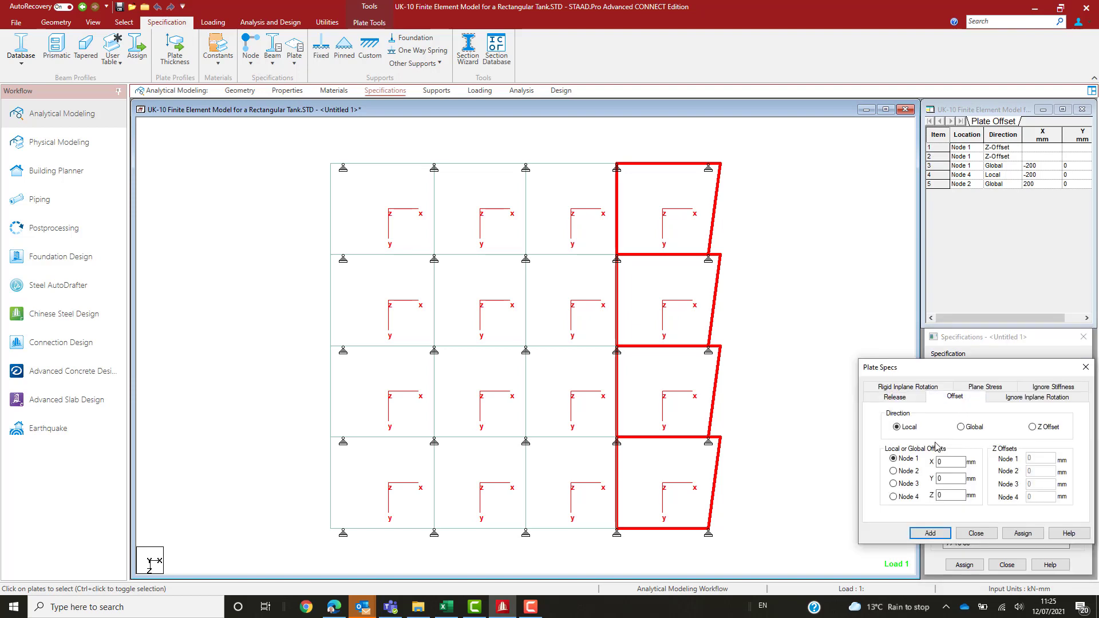
left_click(966, 429)
left_click(907, 484)
left_click(948, 459)
left_click(1023, 534)
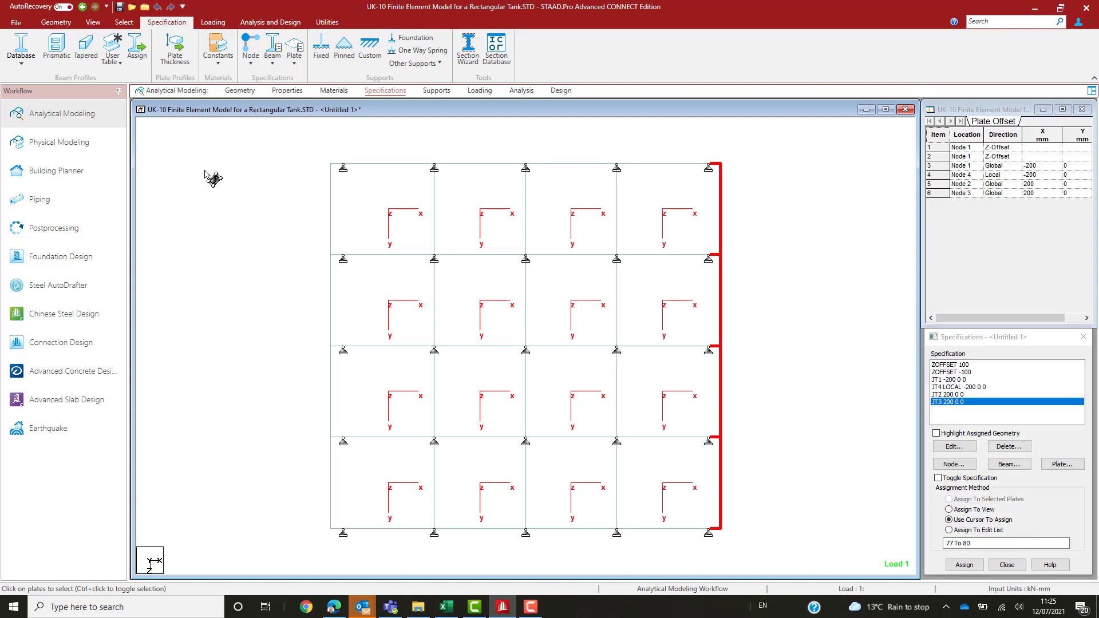
Display the whole structure as a 3D rendering, orbited to look into the open-topped box
left_click(93, 22)
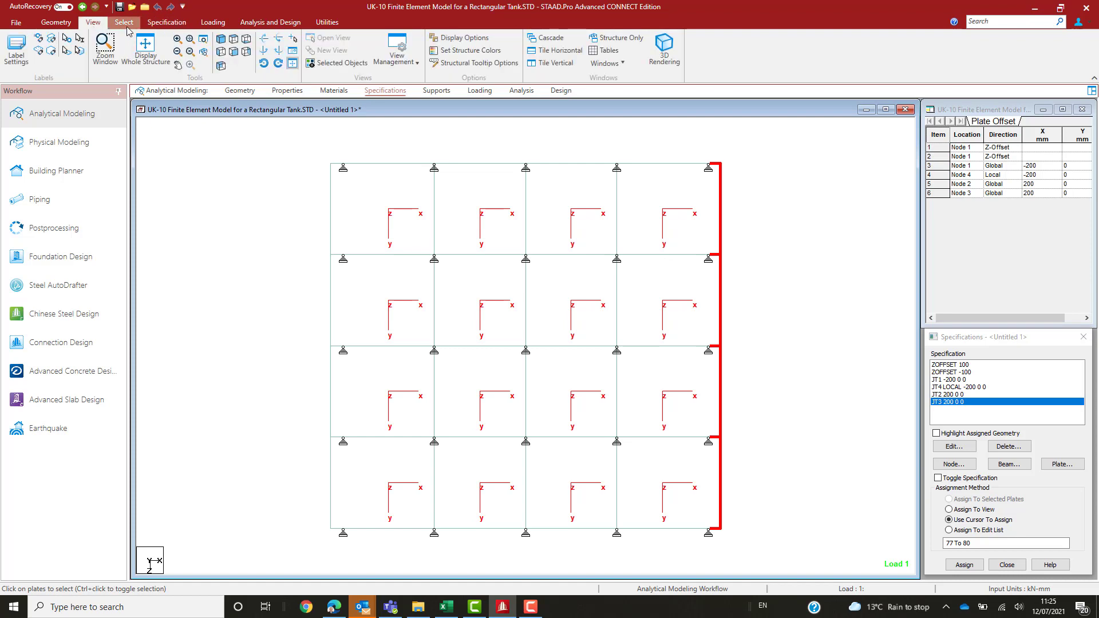
left_click(137, 49)
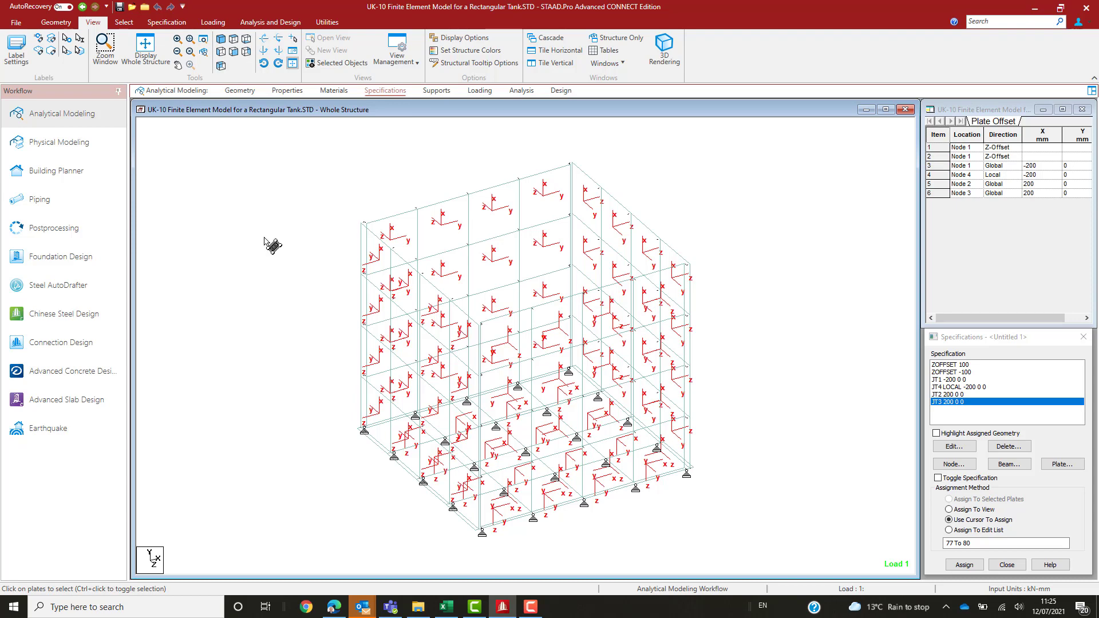
right_click(273, 243)
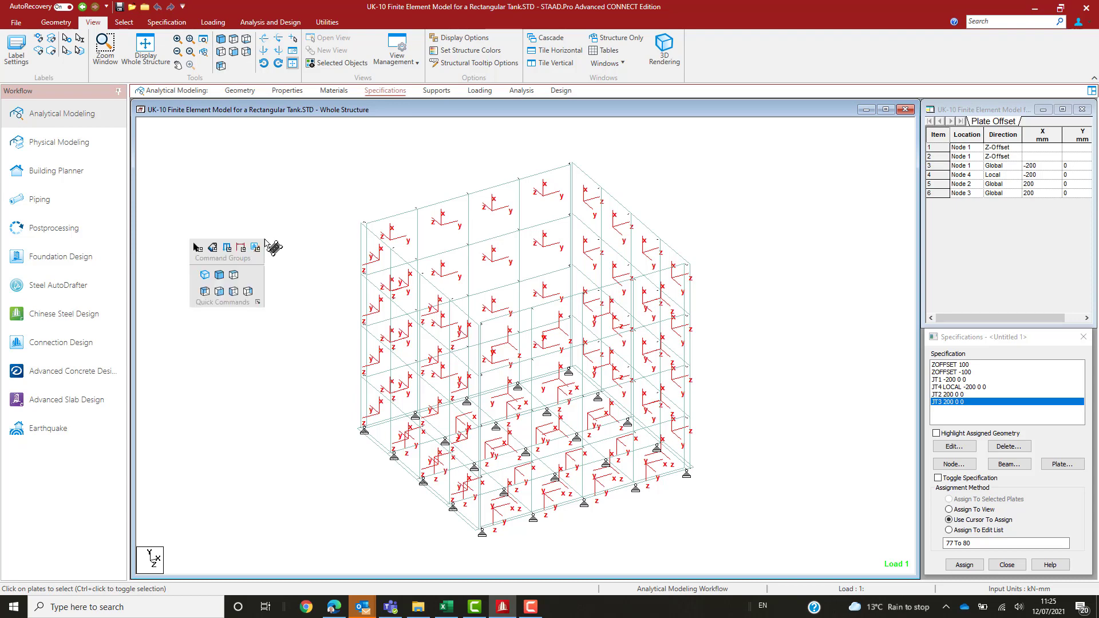
left_click(220, 276)
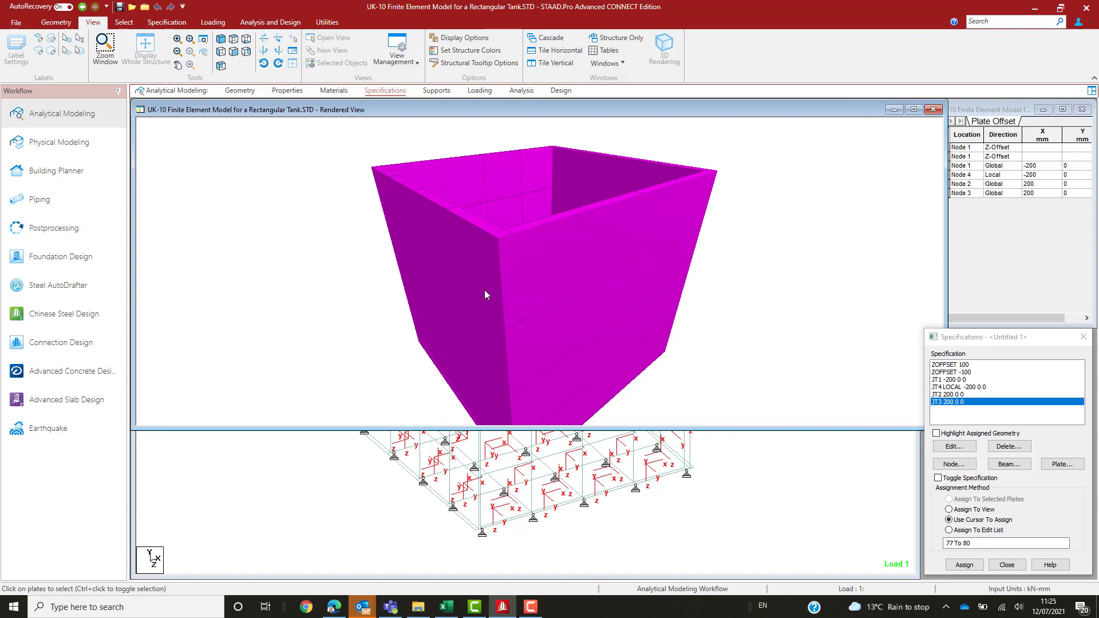
left_click_drag(589, 299, 453, 368)
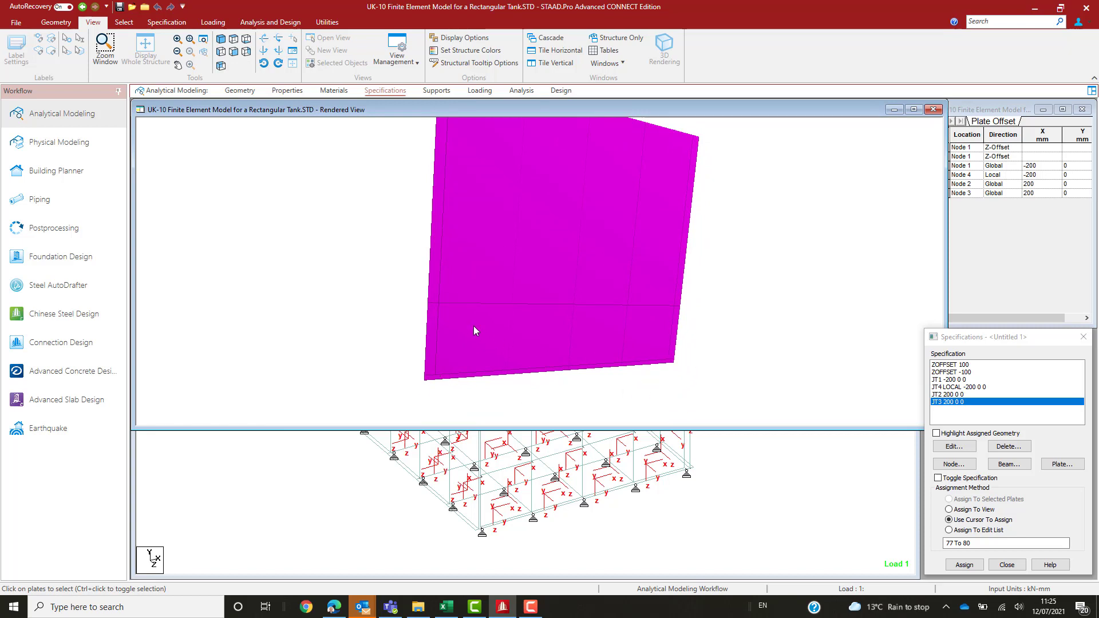
left_click_drag(476, 326, 540, 323)
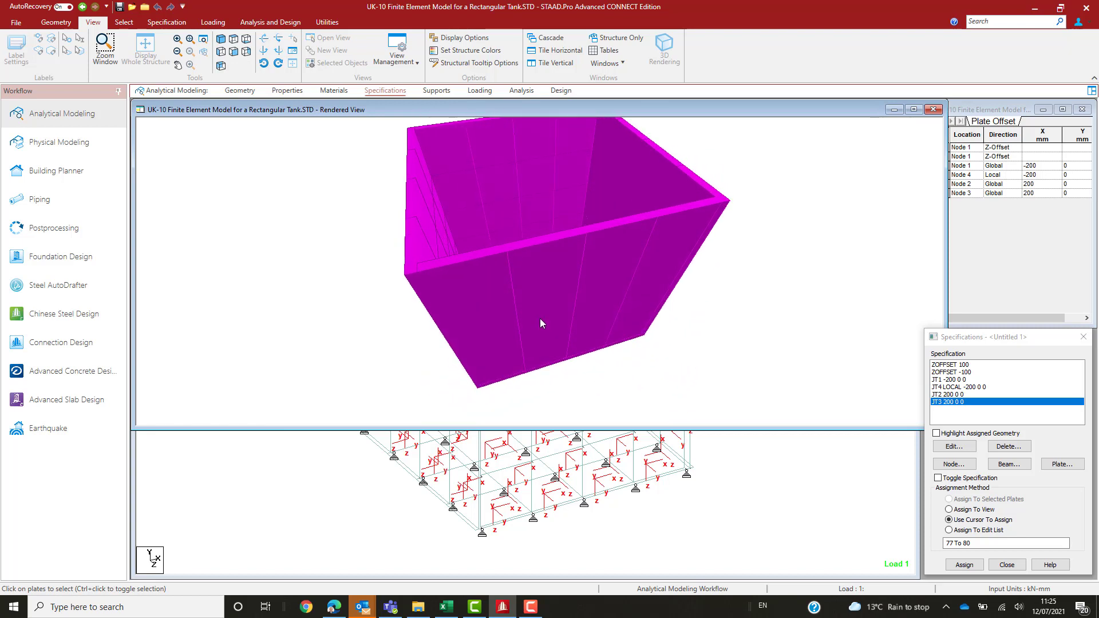